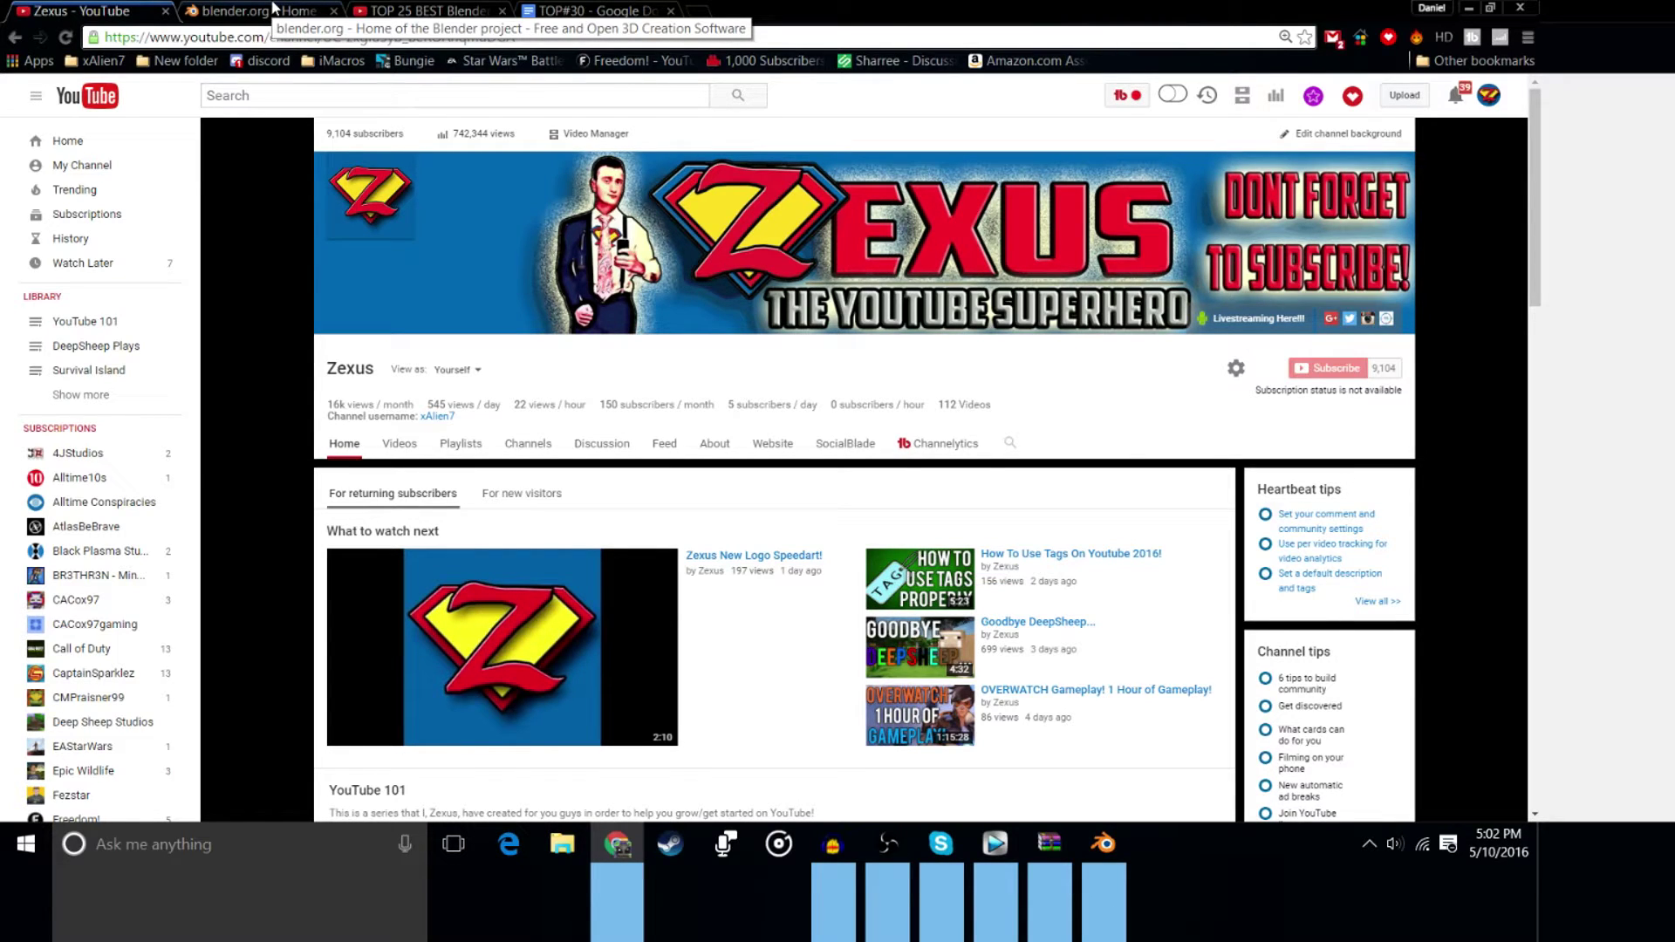
Open the blender.org download page for Blender 2.77a, then switch to the running Blender window
click(275, 10)
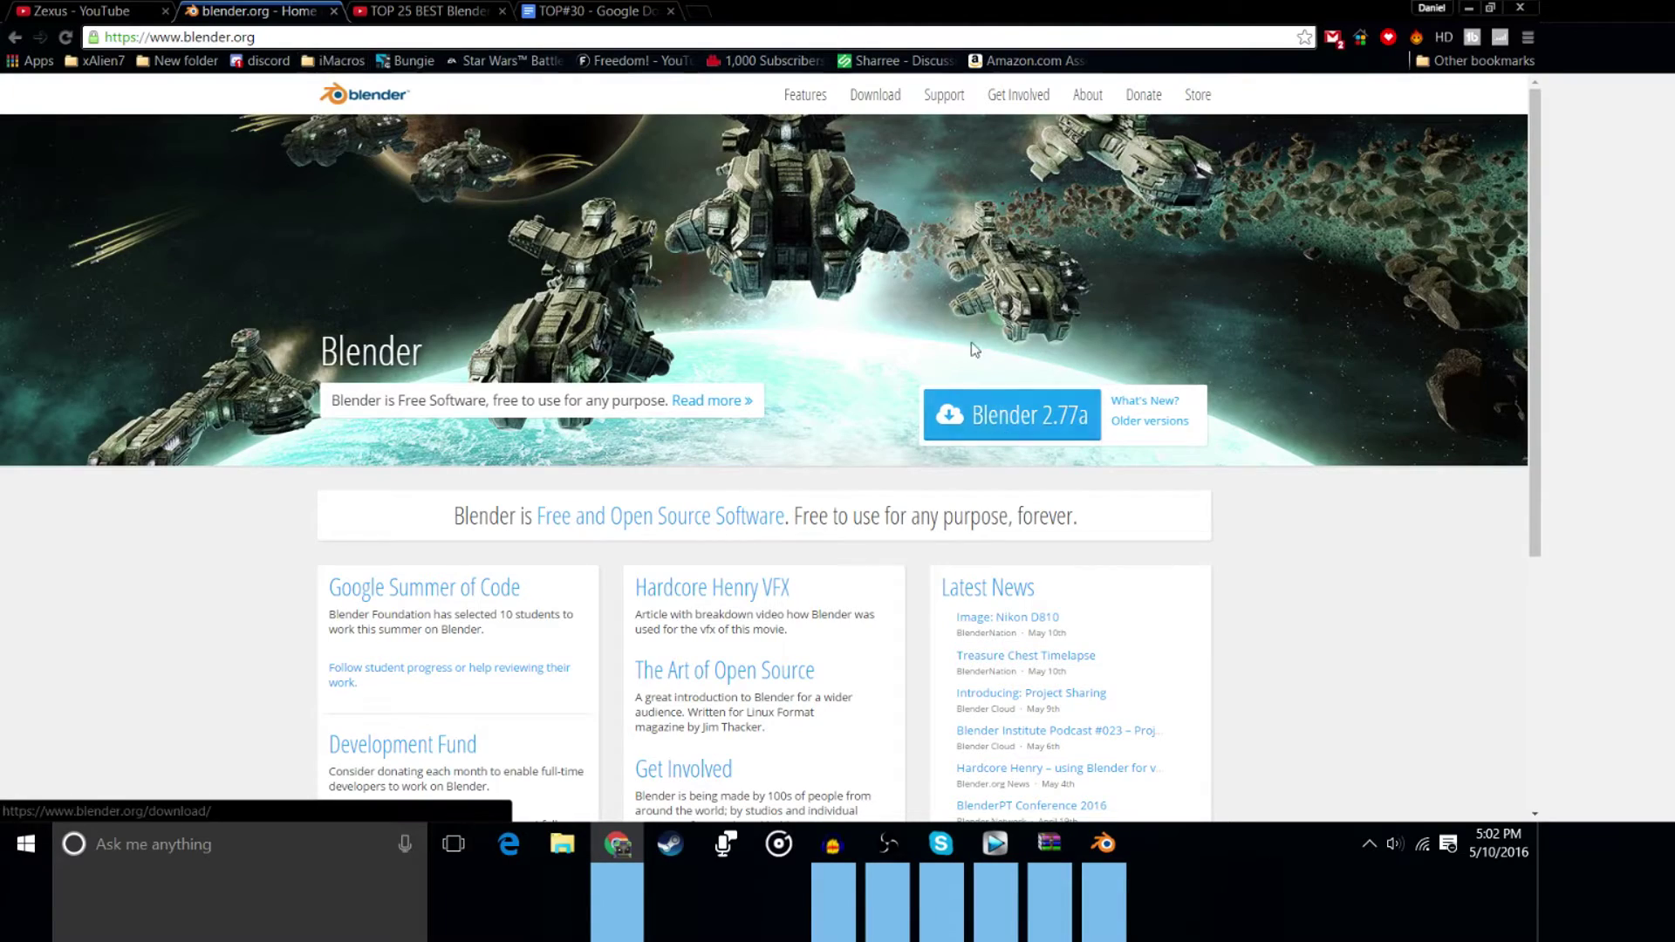
click(876, 96)
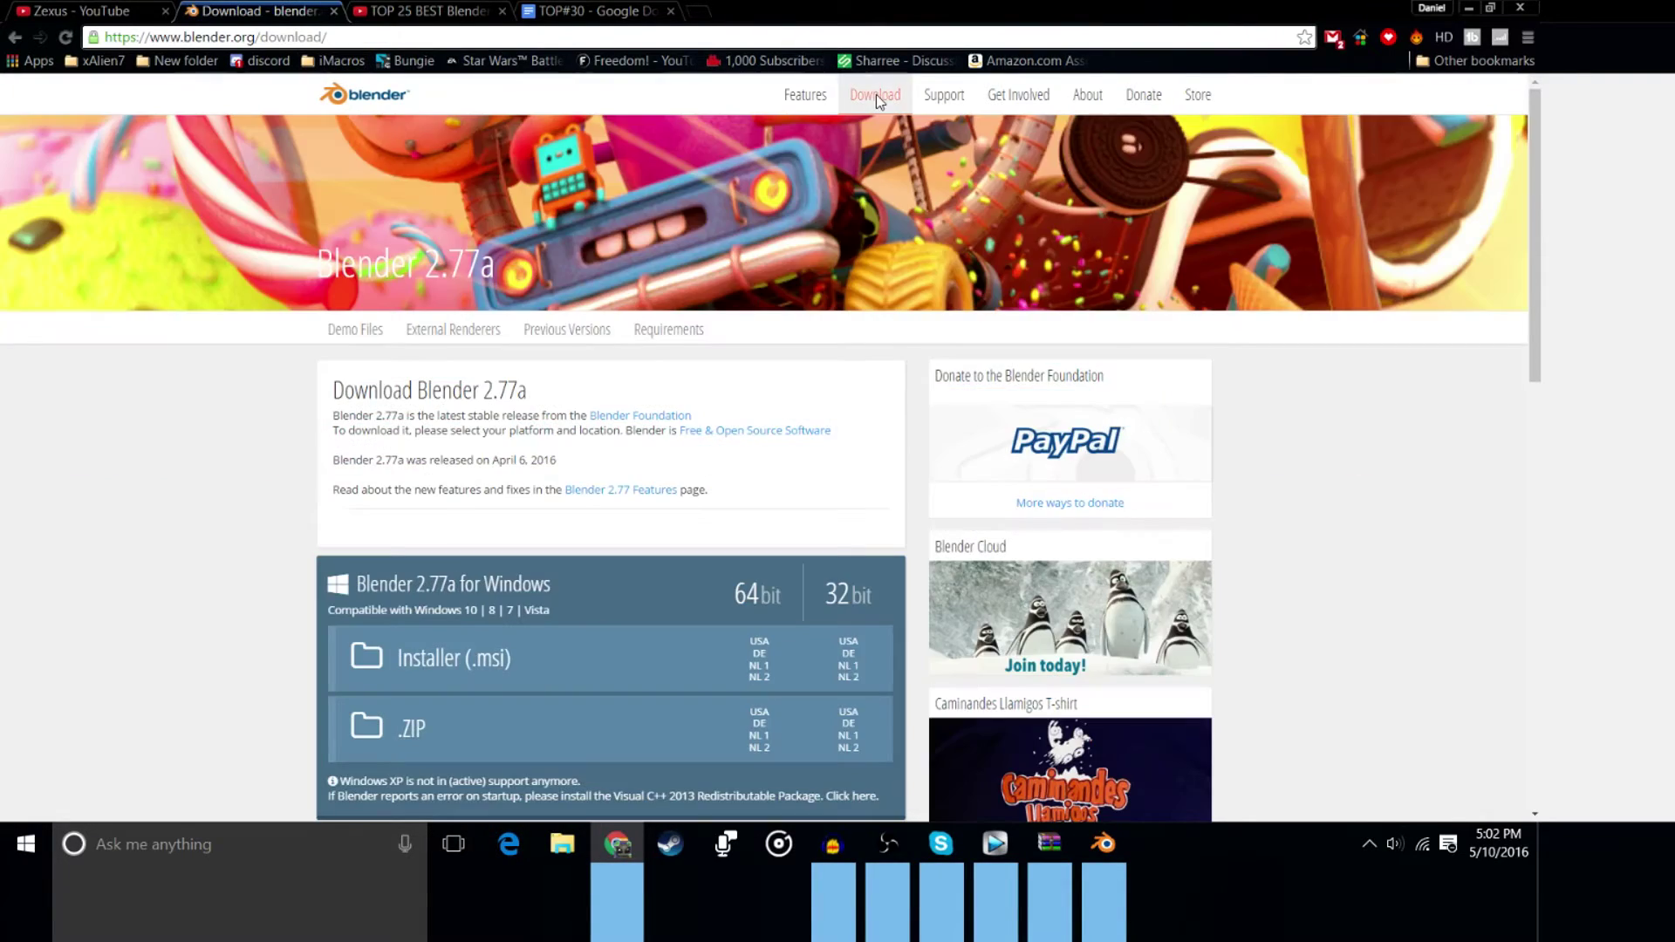
scroll(533, 466, down, 2)
scroll(531, 465, down, 6)
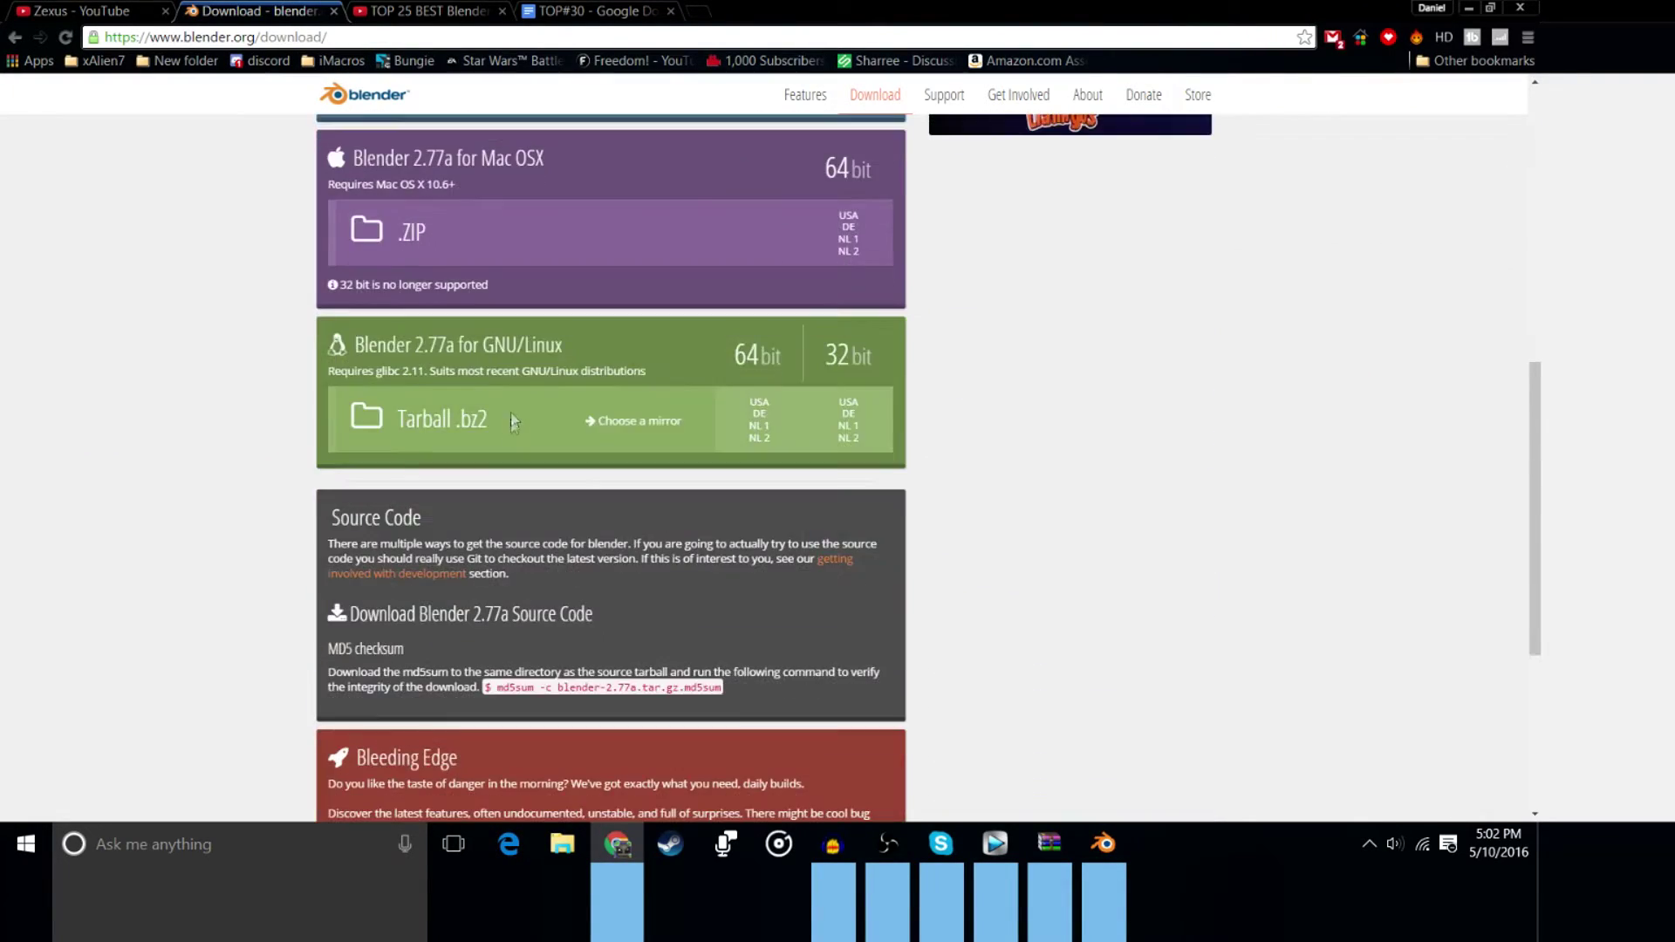
scroll(506, 446, up, 5)
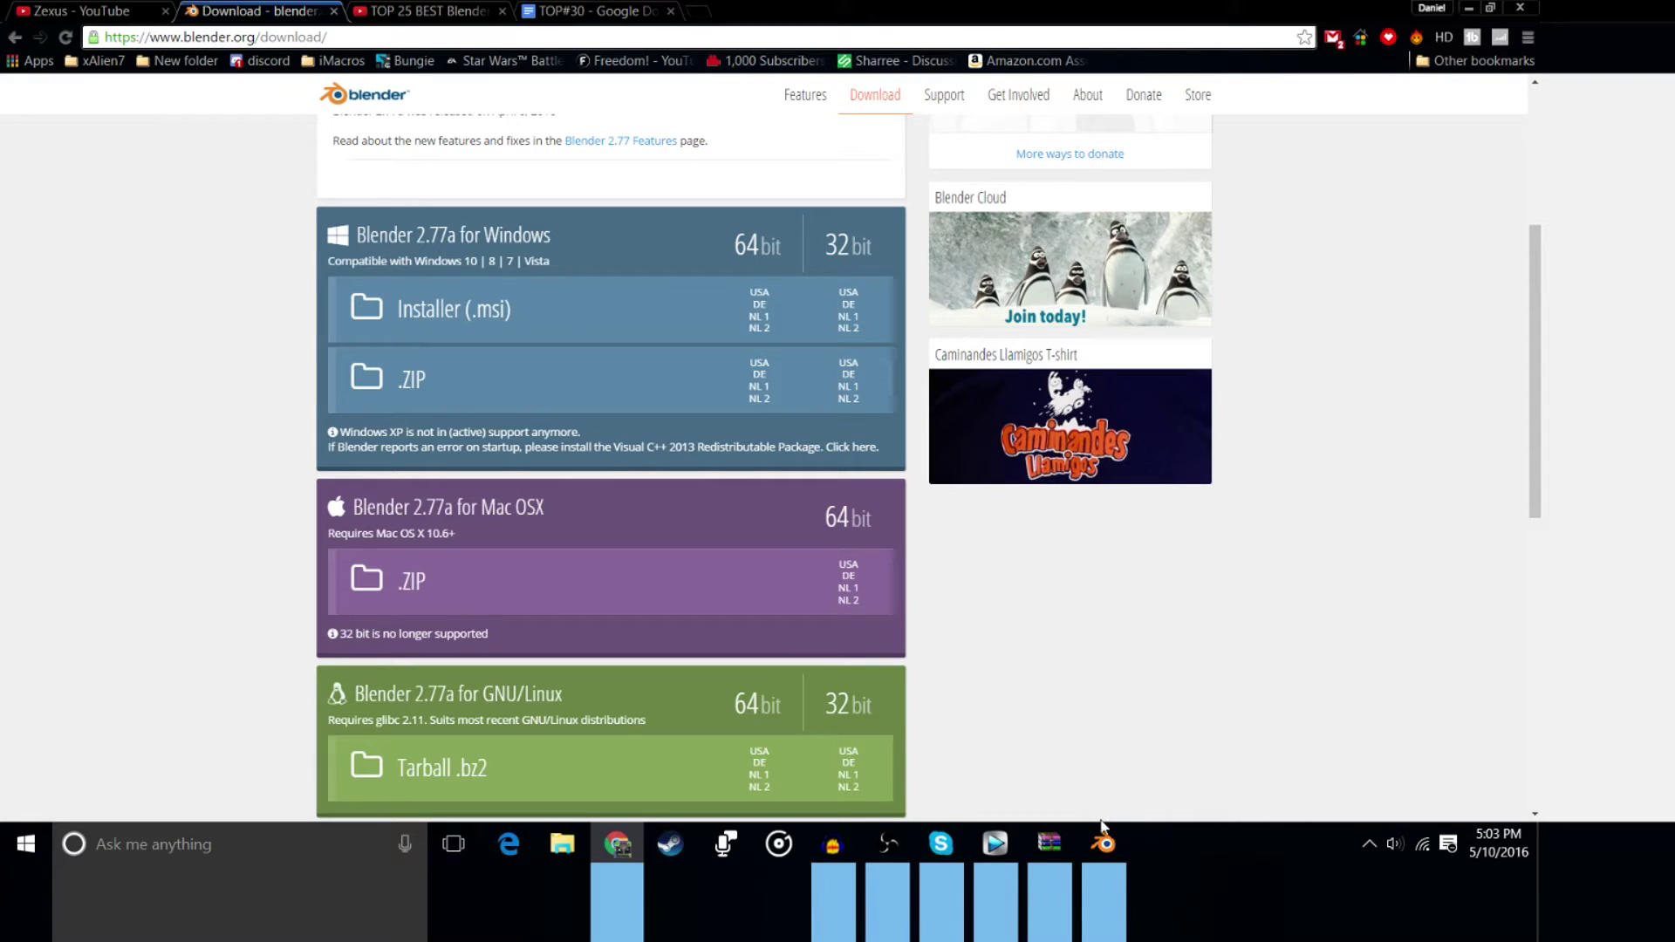
mouse_move(1104, 843)
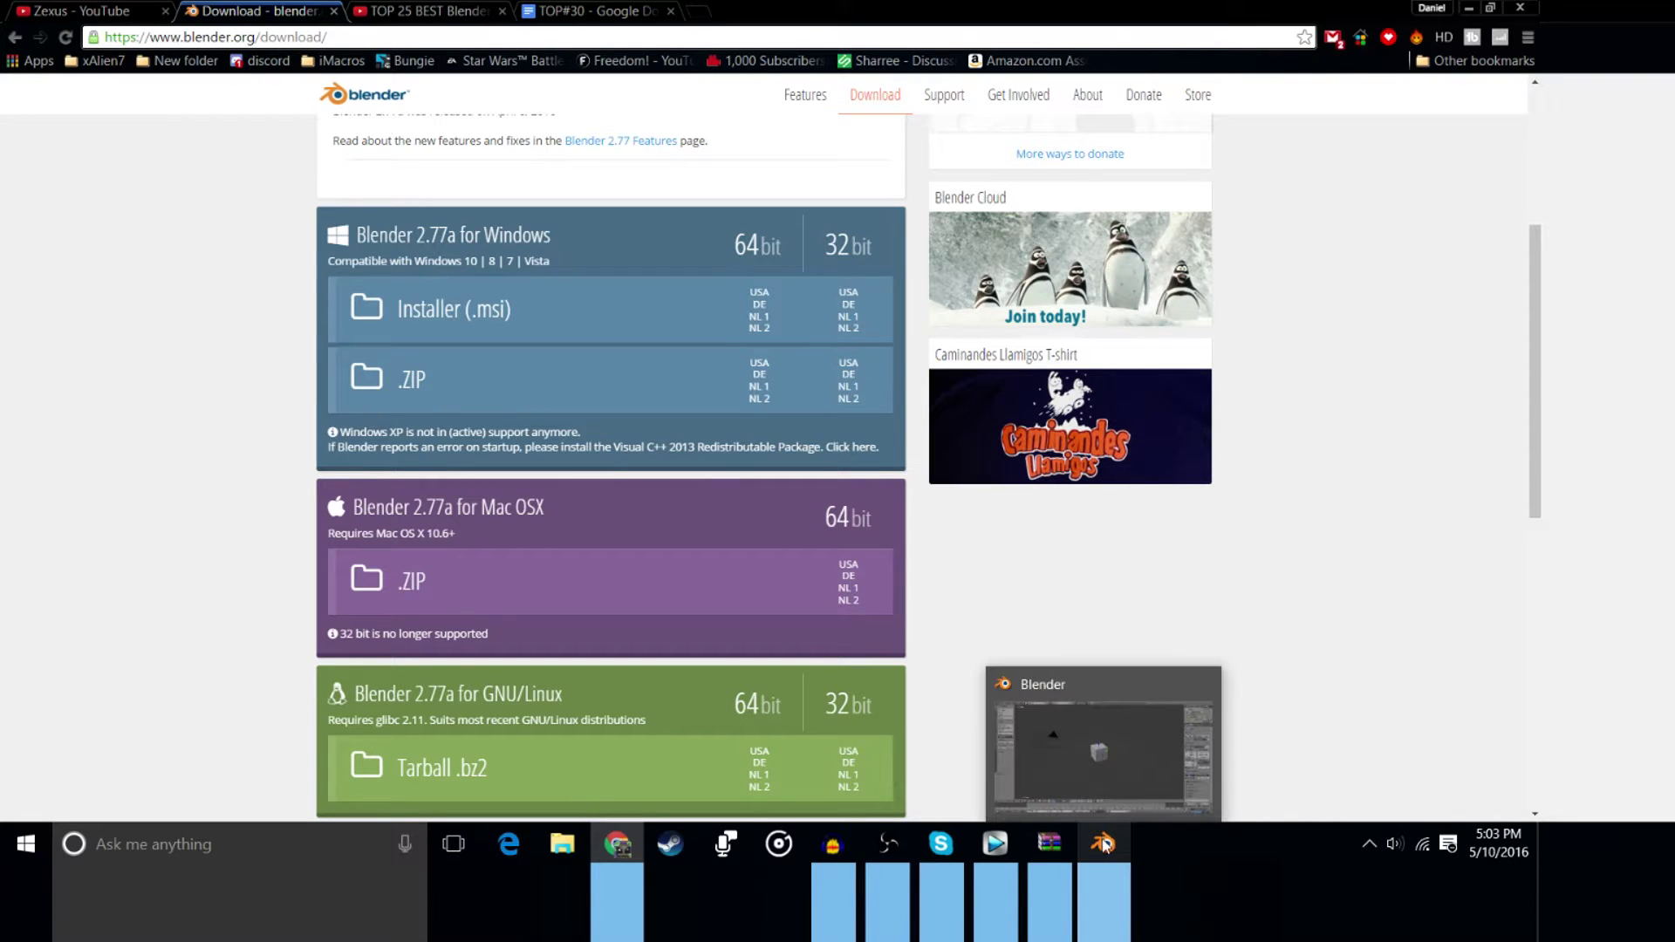
click(1105, 845)
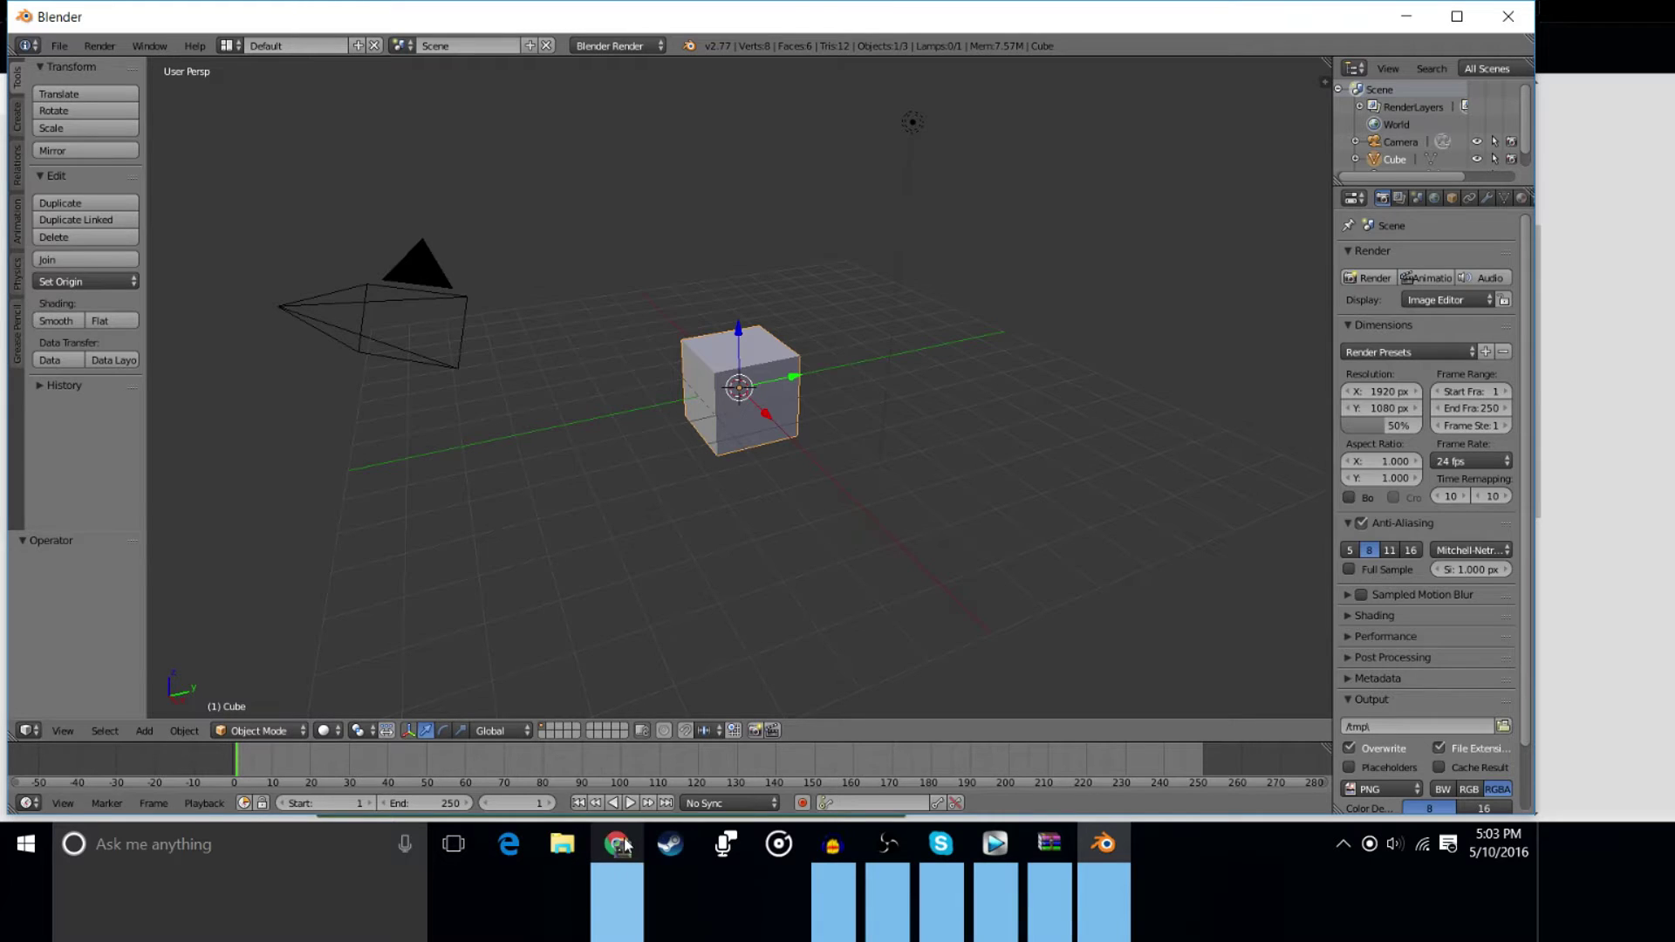
Return to the browser's blender.org download page listing the 2.77a installers
click(602, 790)
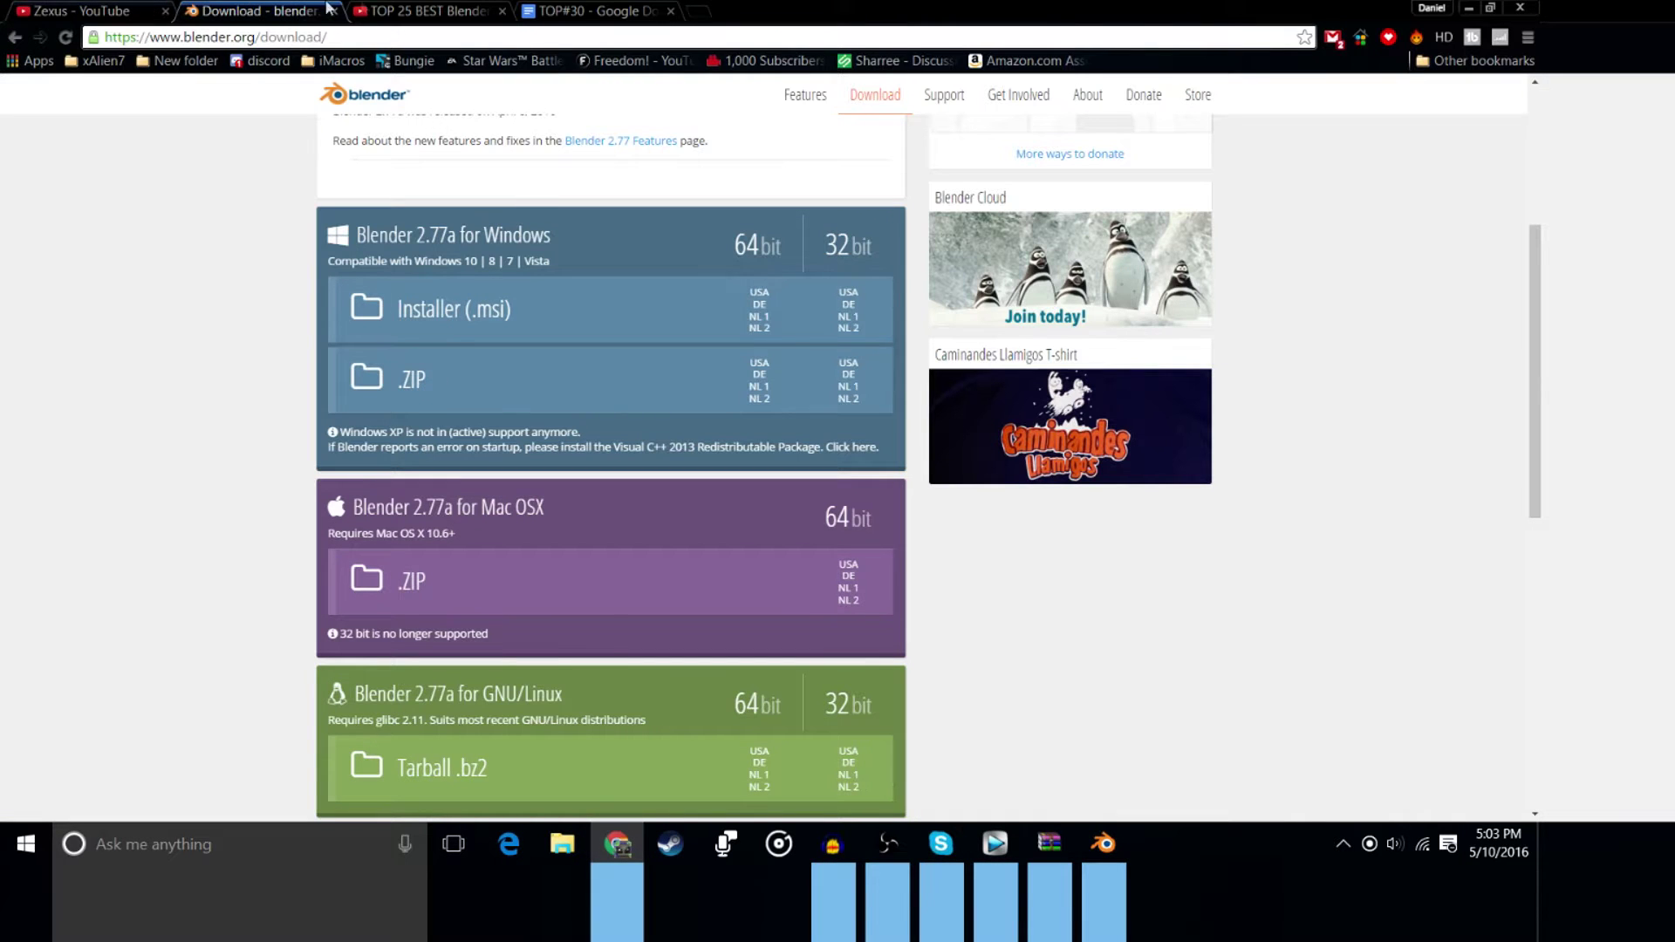
Show the TOP 25 BEST Blender intro templates #30 video and scroll to its description's Google Docs link
click(397, 11)
scroll(363, 191, up, 8)
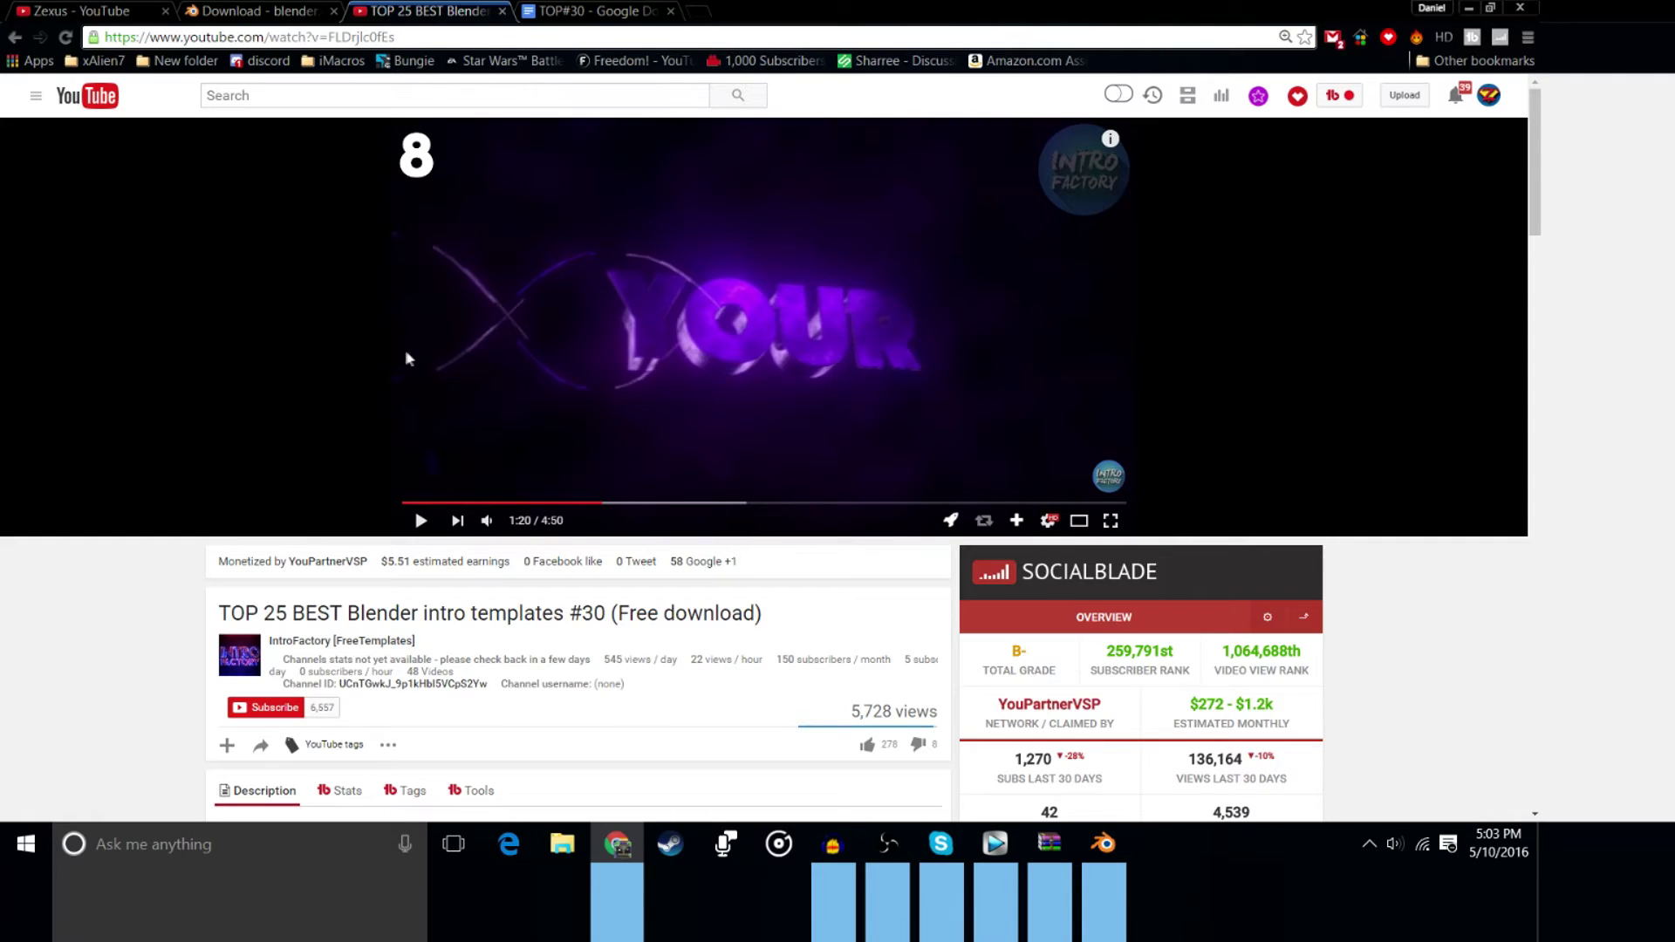
scroll(405, 350, down, 1)
scroll(262, 306, up, 1)
scroll(530, 533, down, 5)
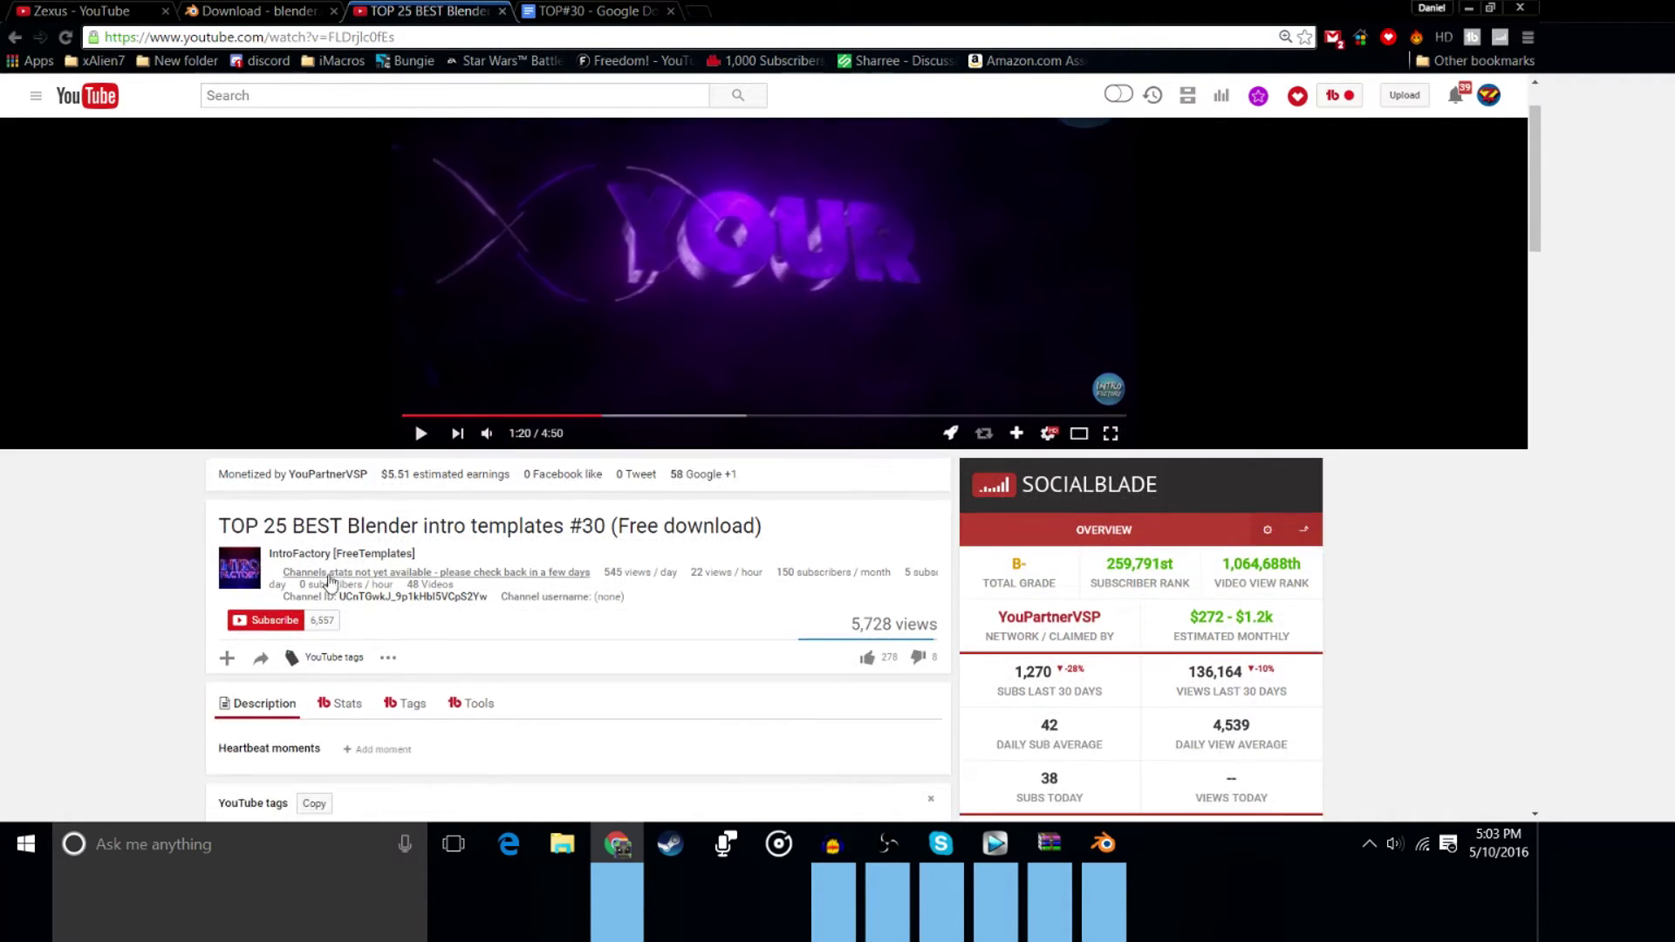
scroll(530, 533, down, 3)
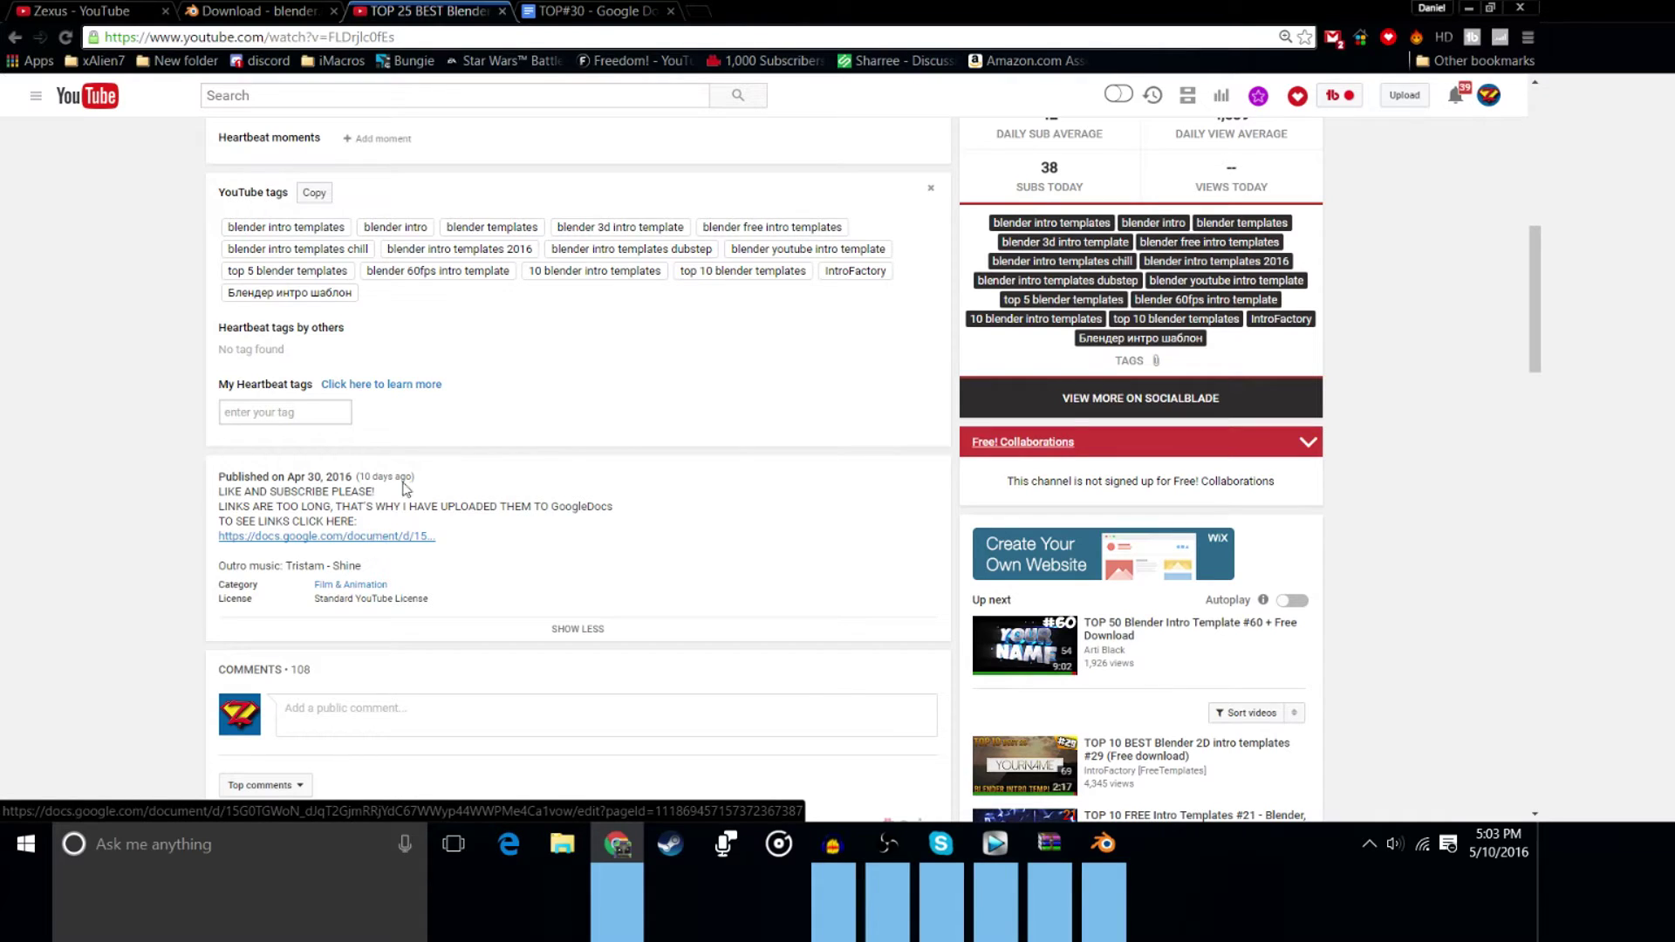
Show entries #6–#10 of the TOP#30 Google Docs list, then bring up Chill Template.zip in WinRAR
click(586, 12)
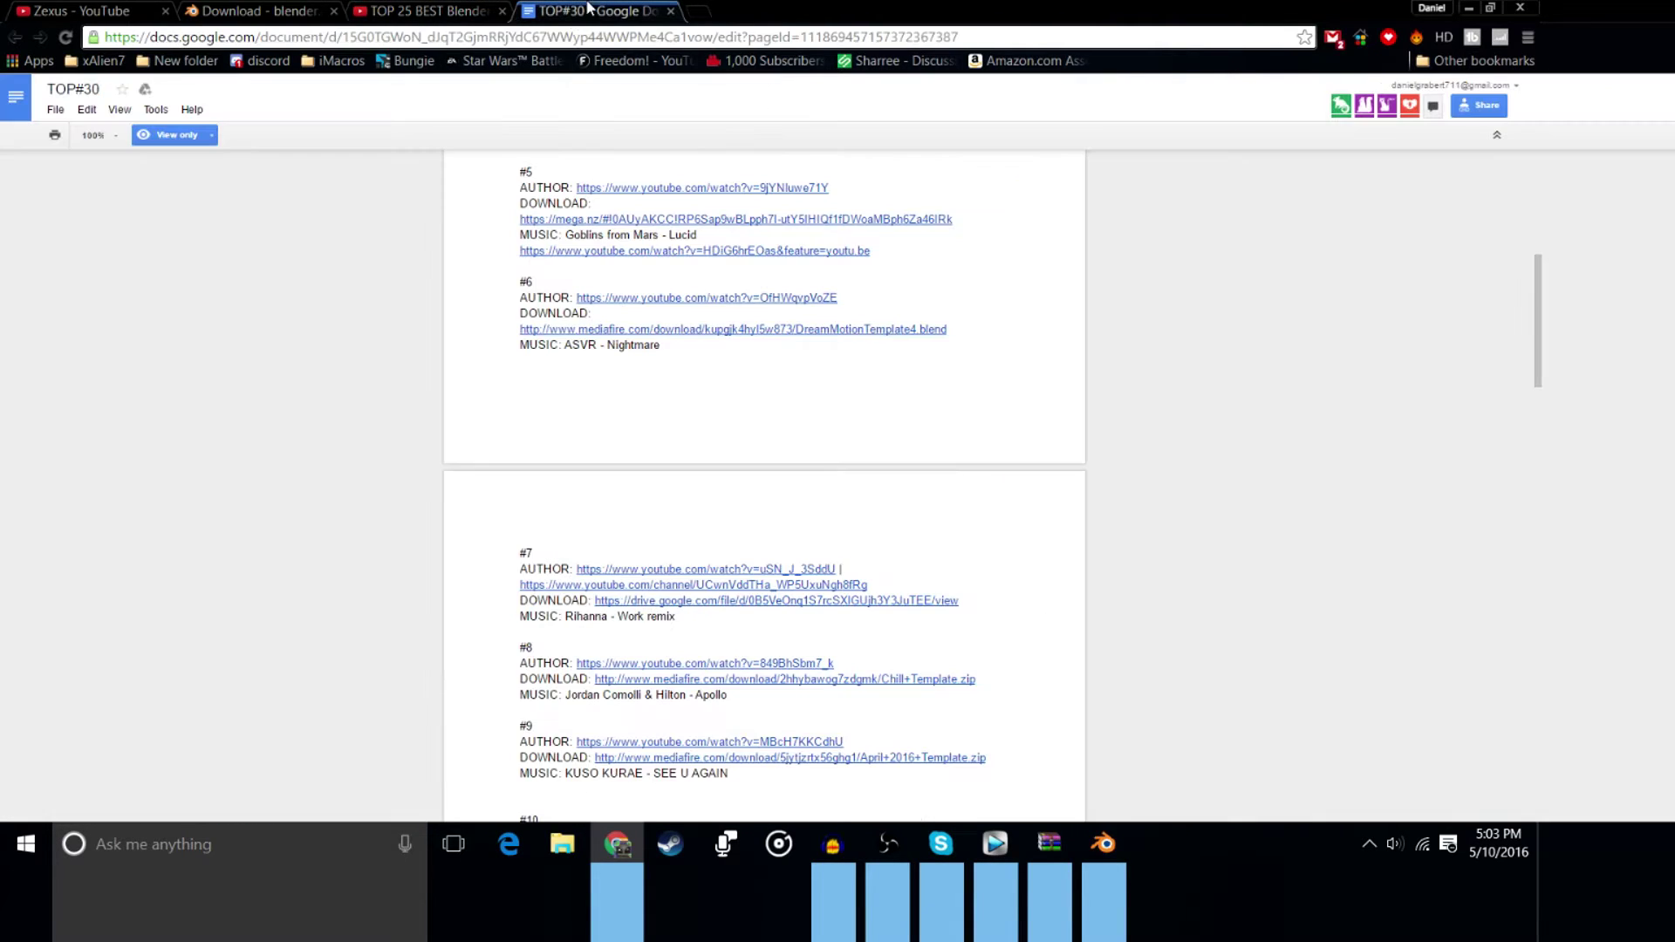
scroll(641, 399, down, 1)
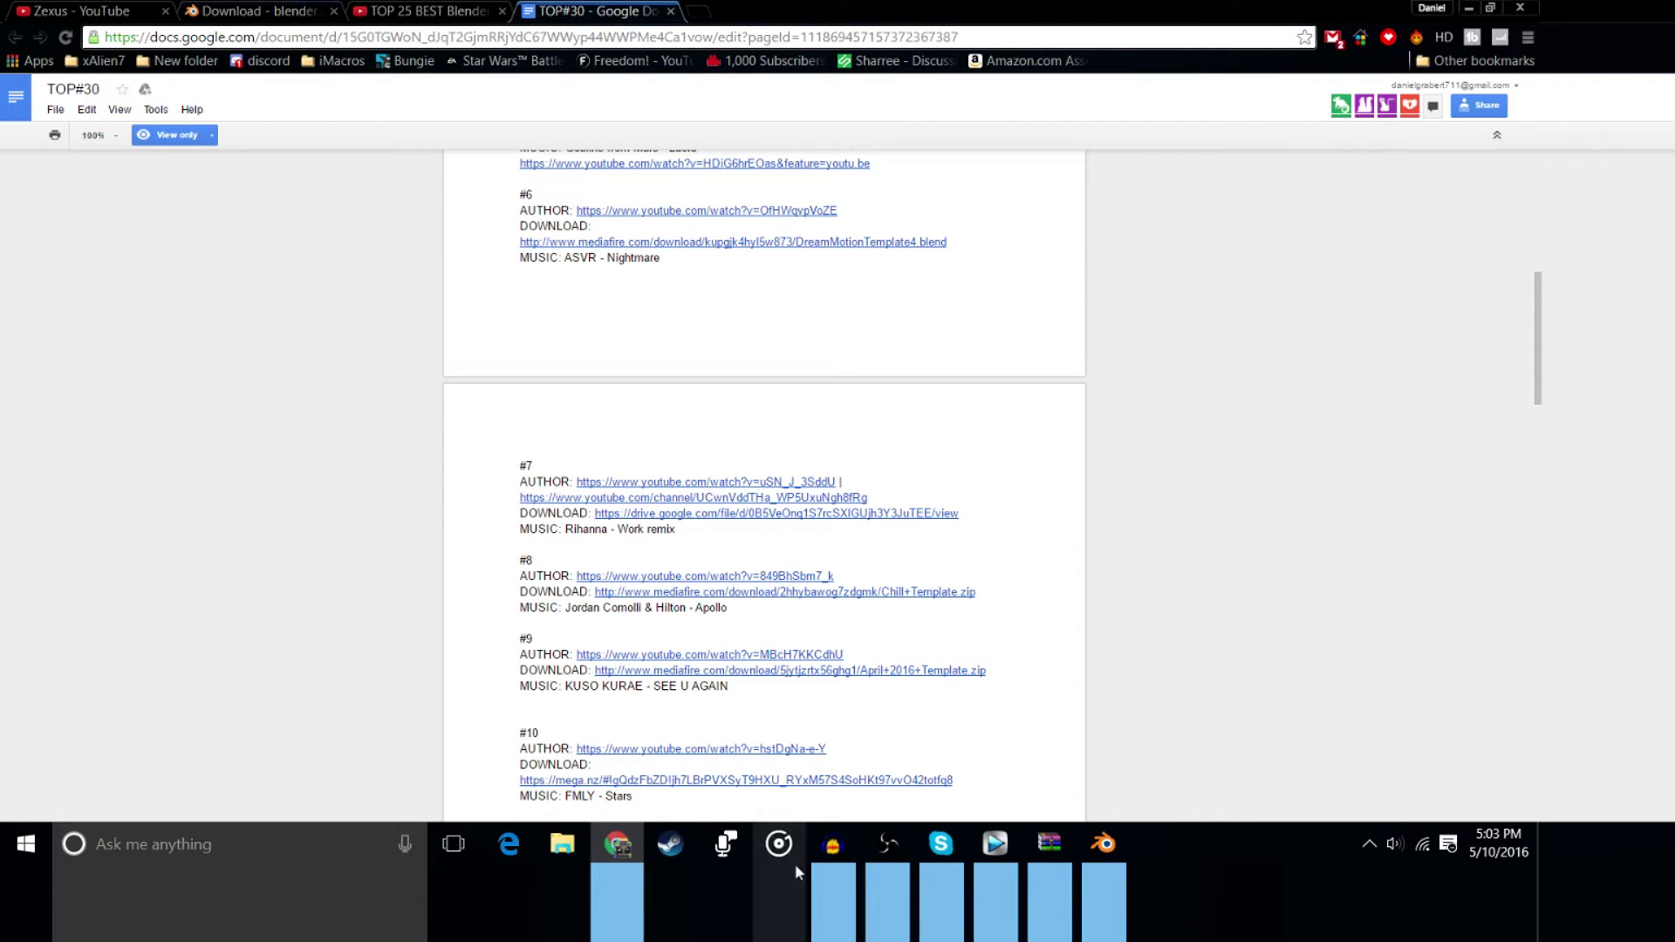
click(1034, 851)
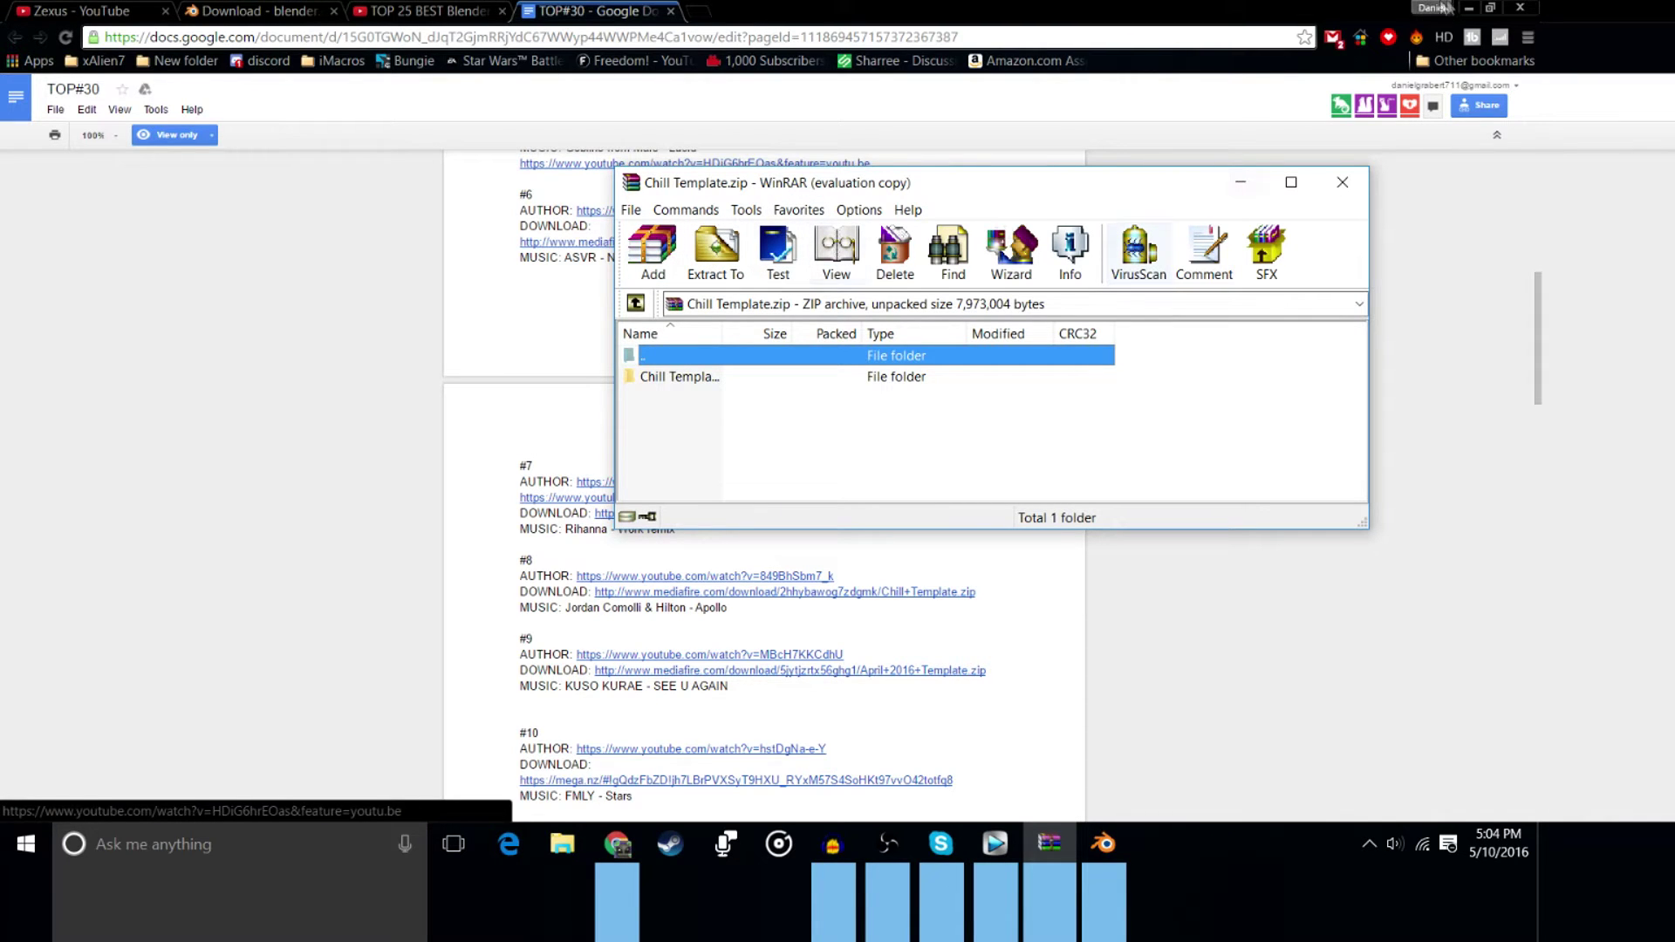
Minimize Chrome, Blender, Audacity, Vegas and OBS, select the Chill Template folder, then return to Blender
click(1469, 8)
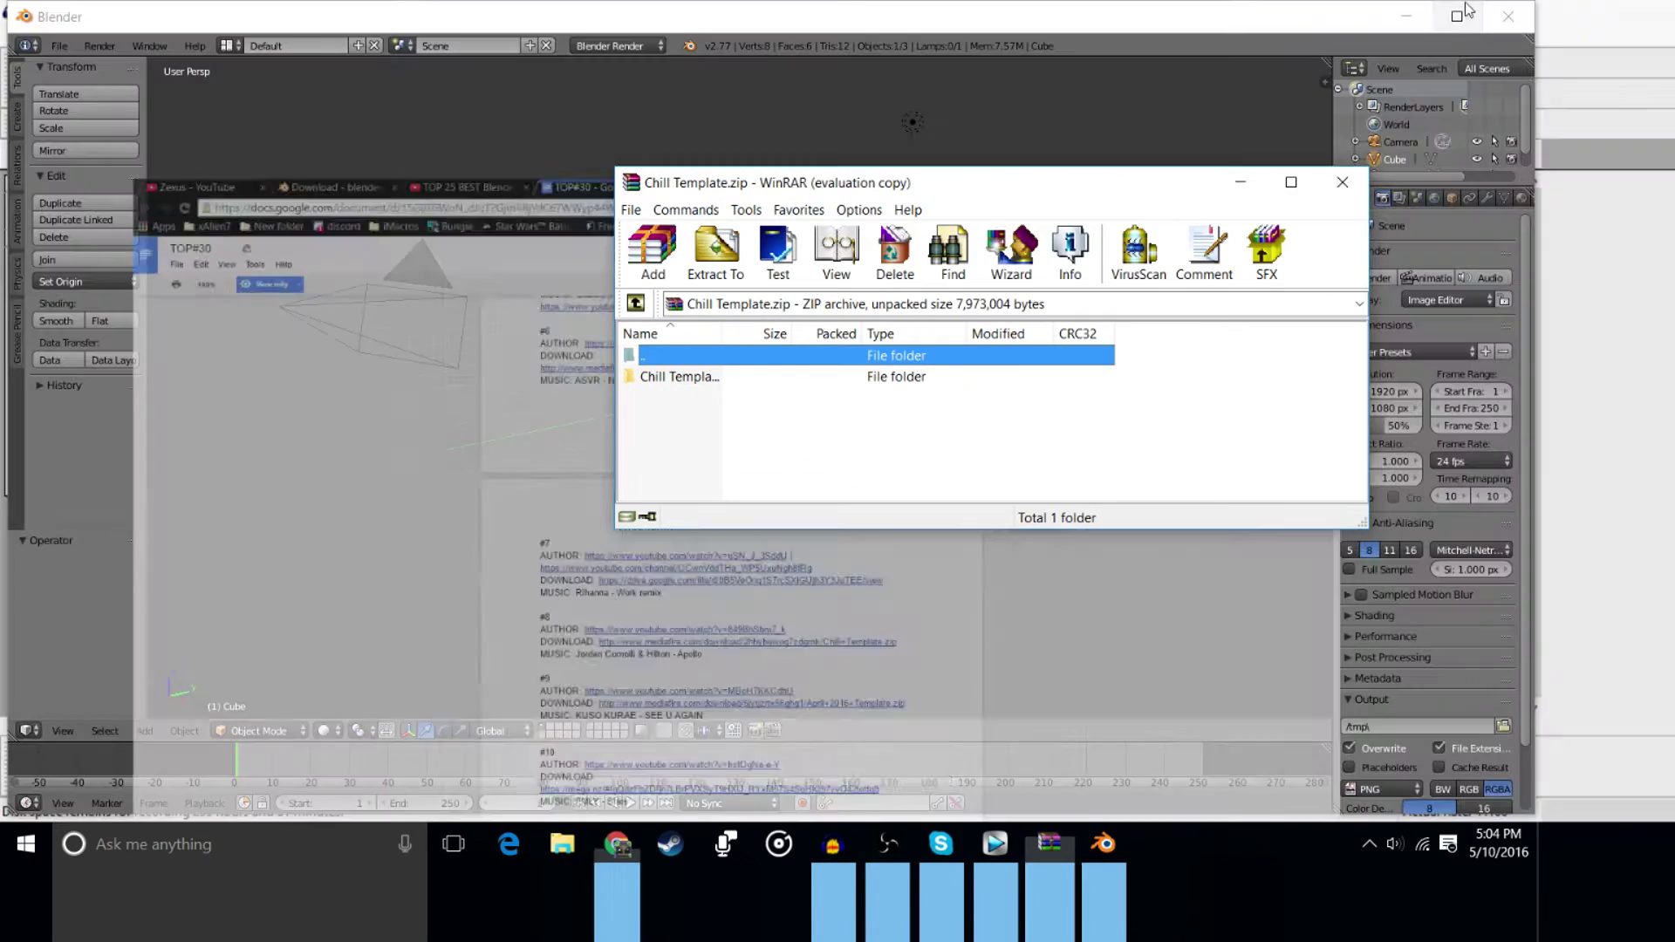
click(1415, 10)
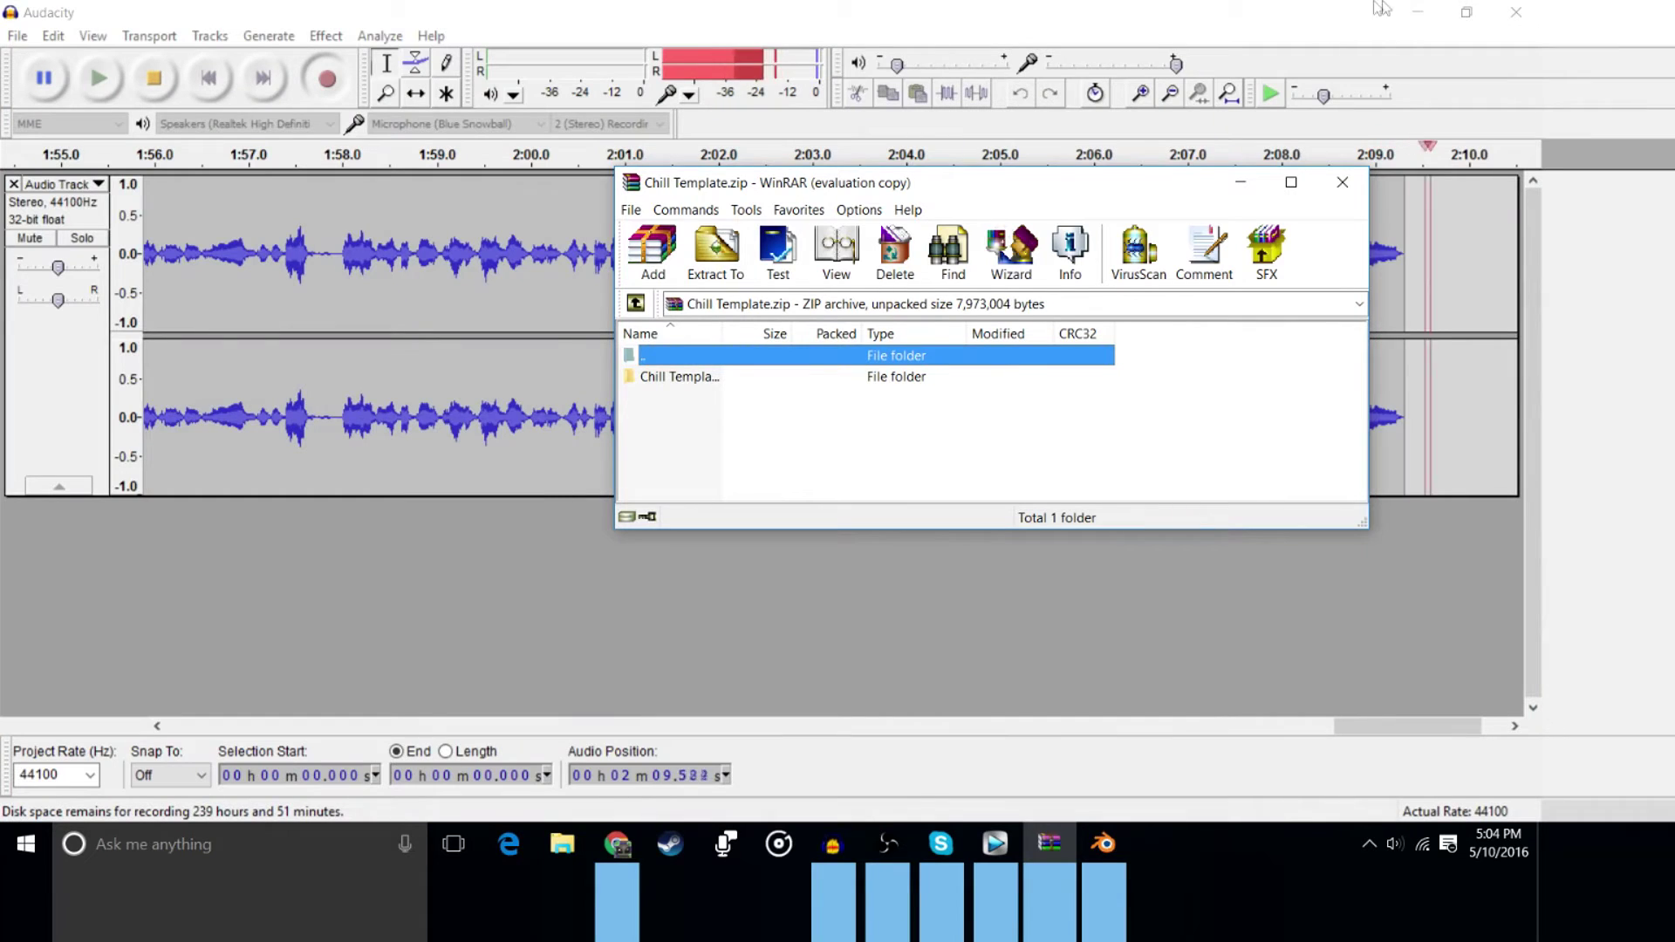
click(1415, 11)
click(1412, 13)
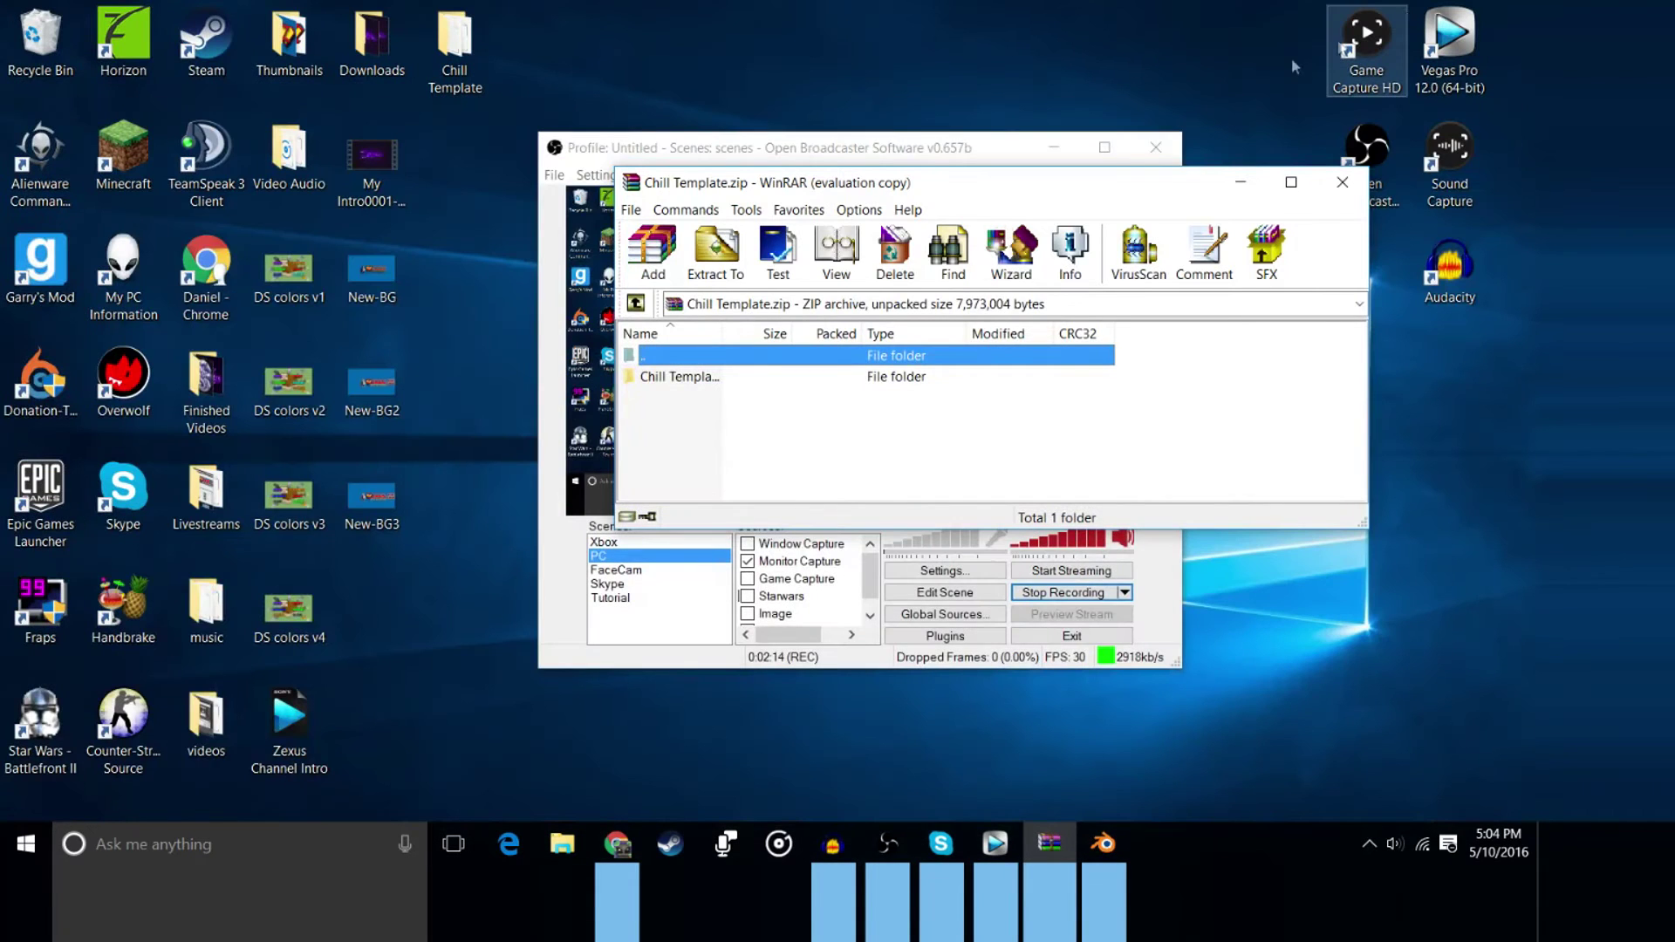
click(1054, 147)
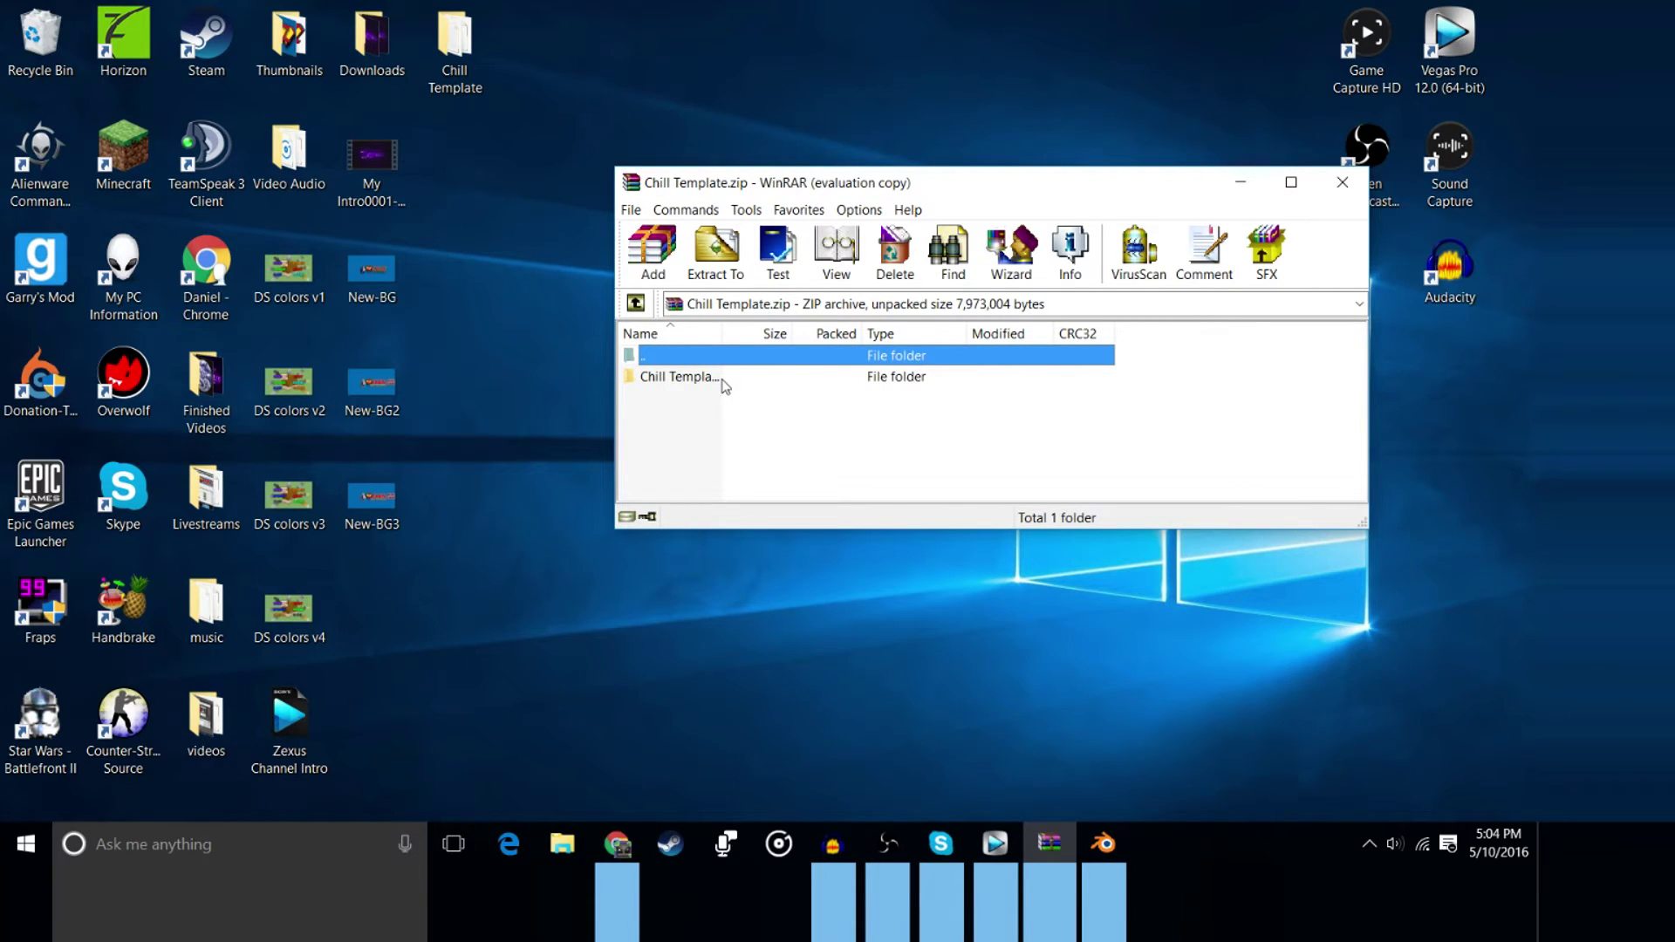
click(722, 385)
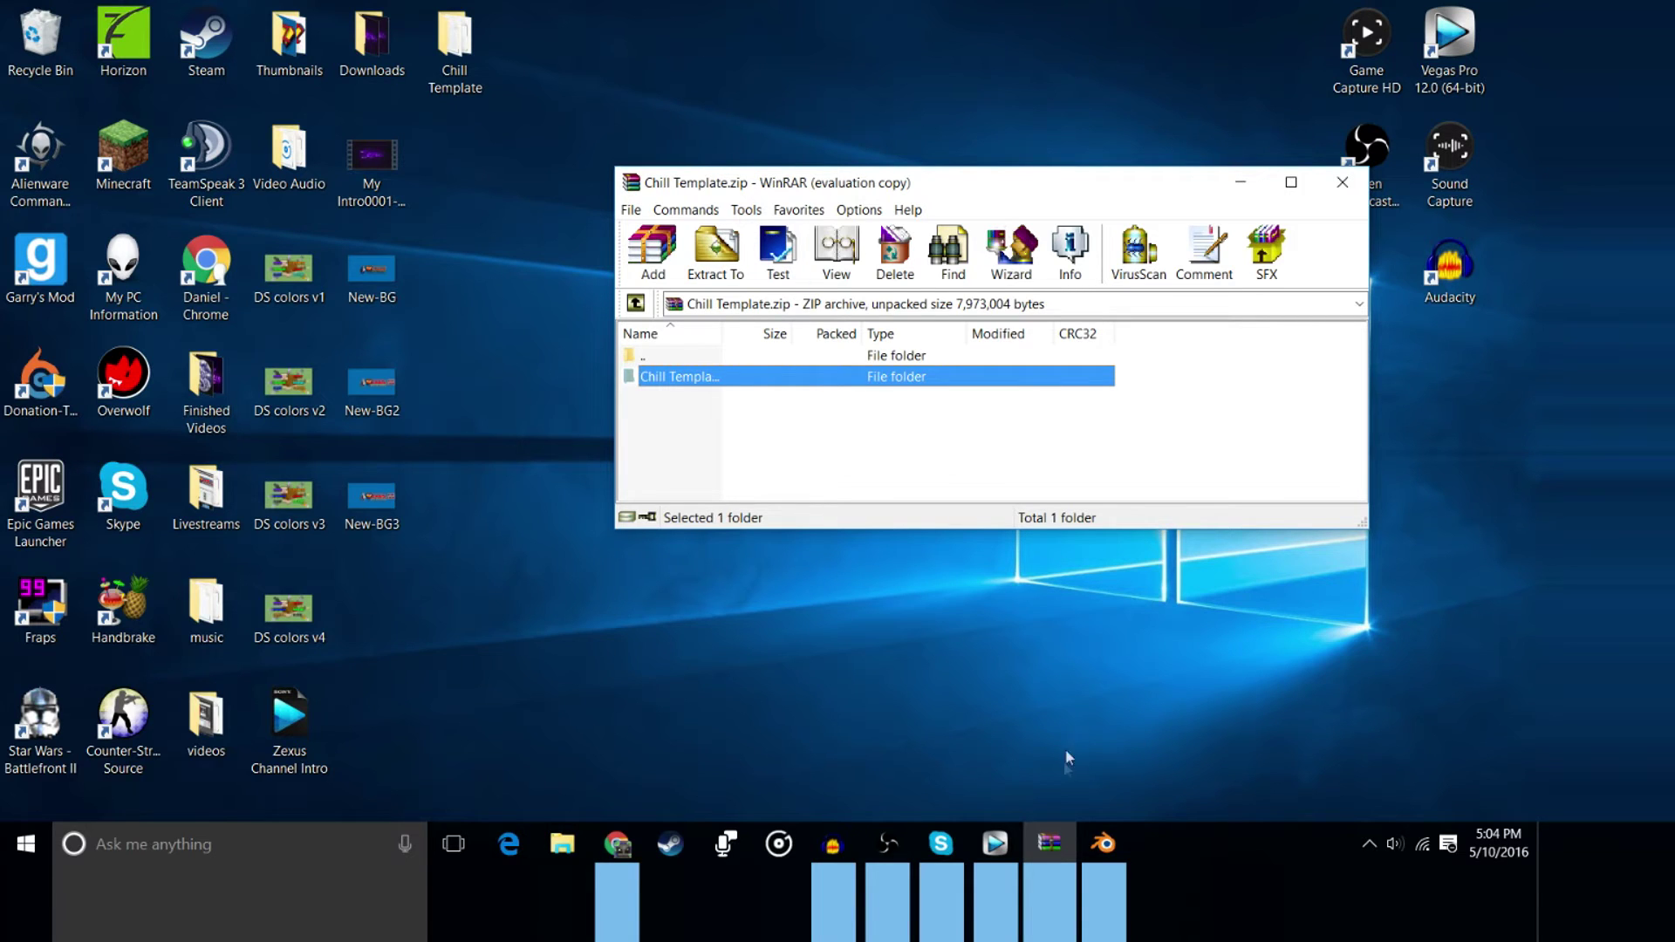
click(1104, 843)
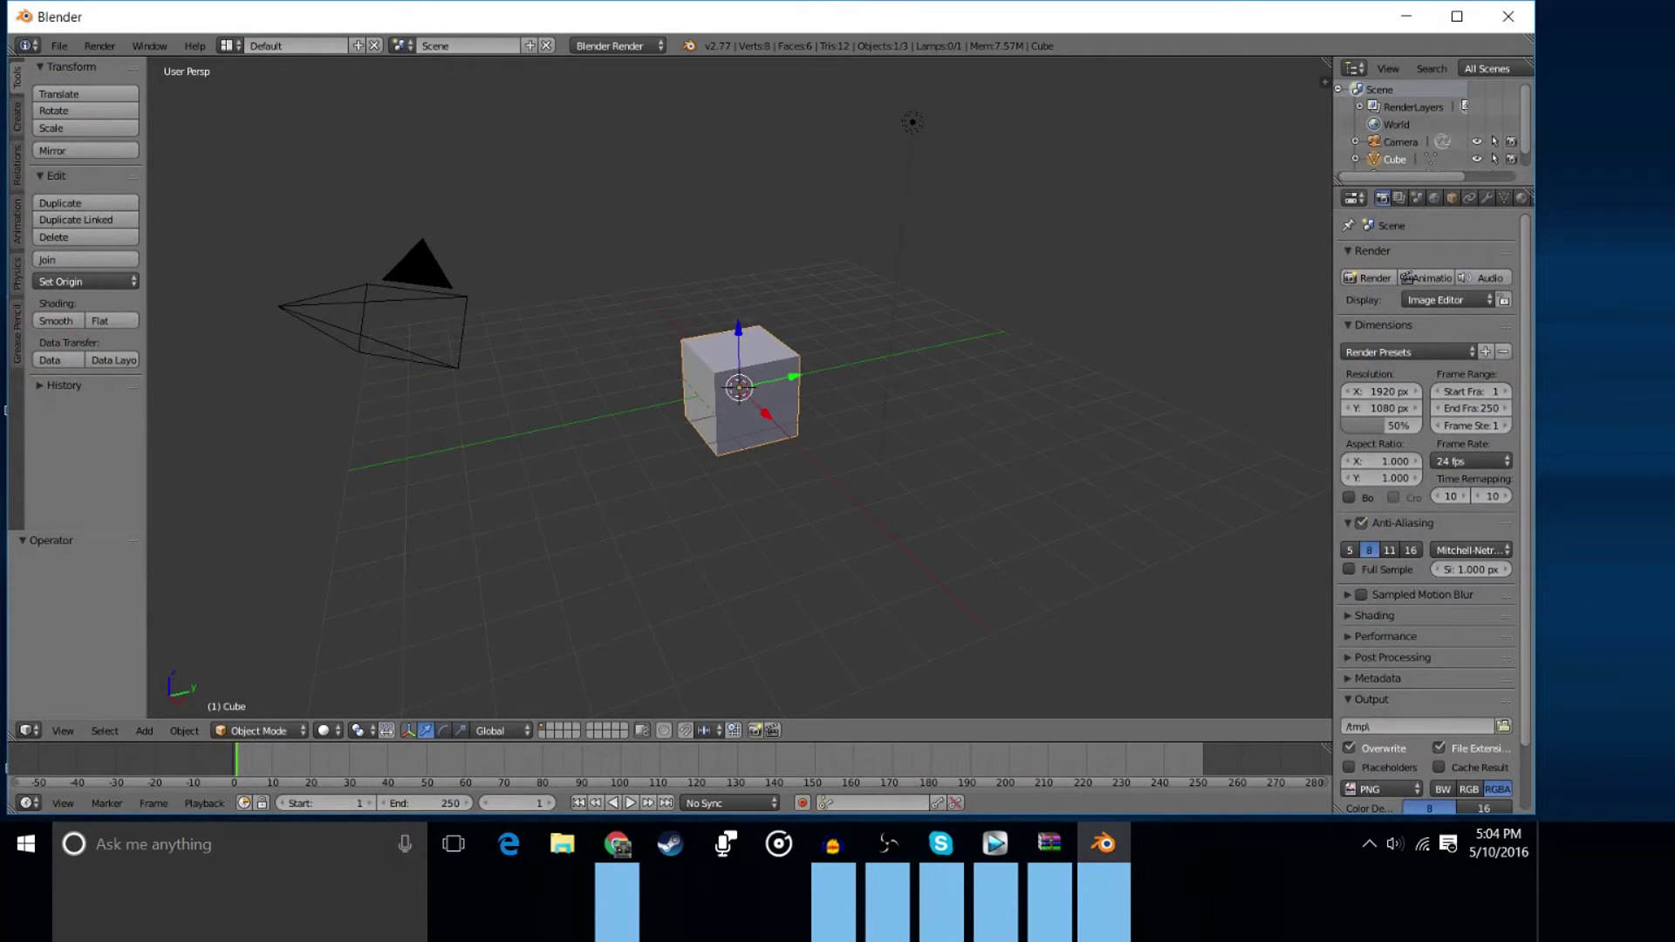
Load EDIT TEXT.blend from the Chill Template folder on the Desktop through File > Open
click(60, 46)
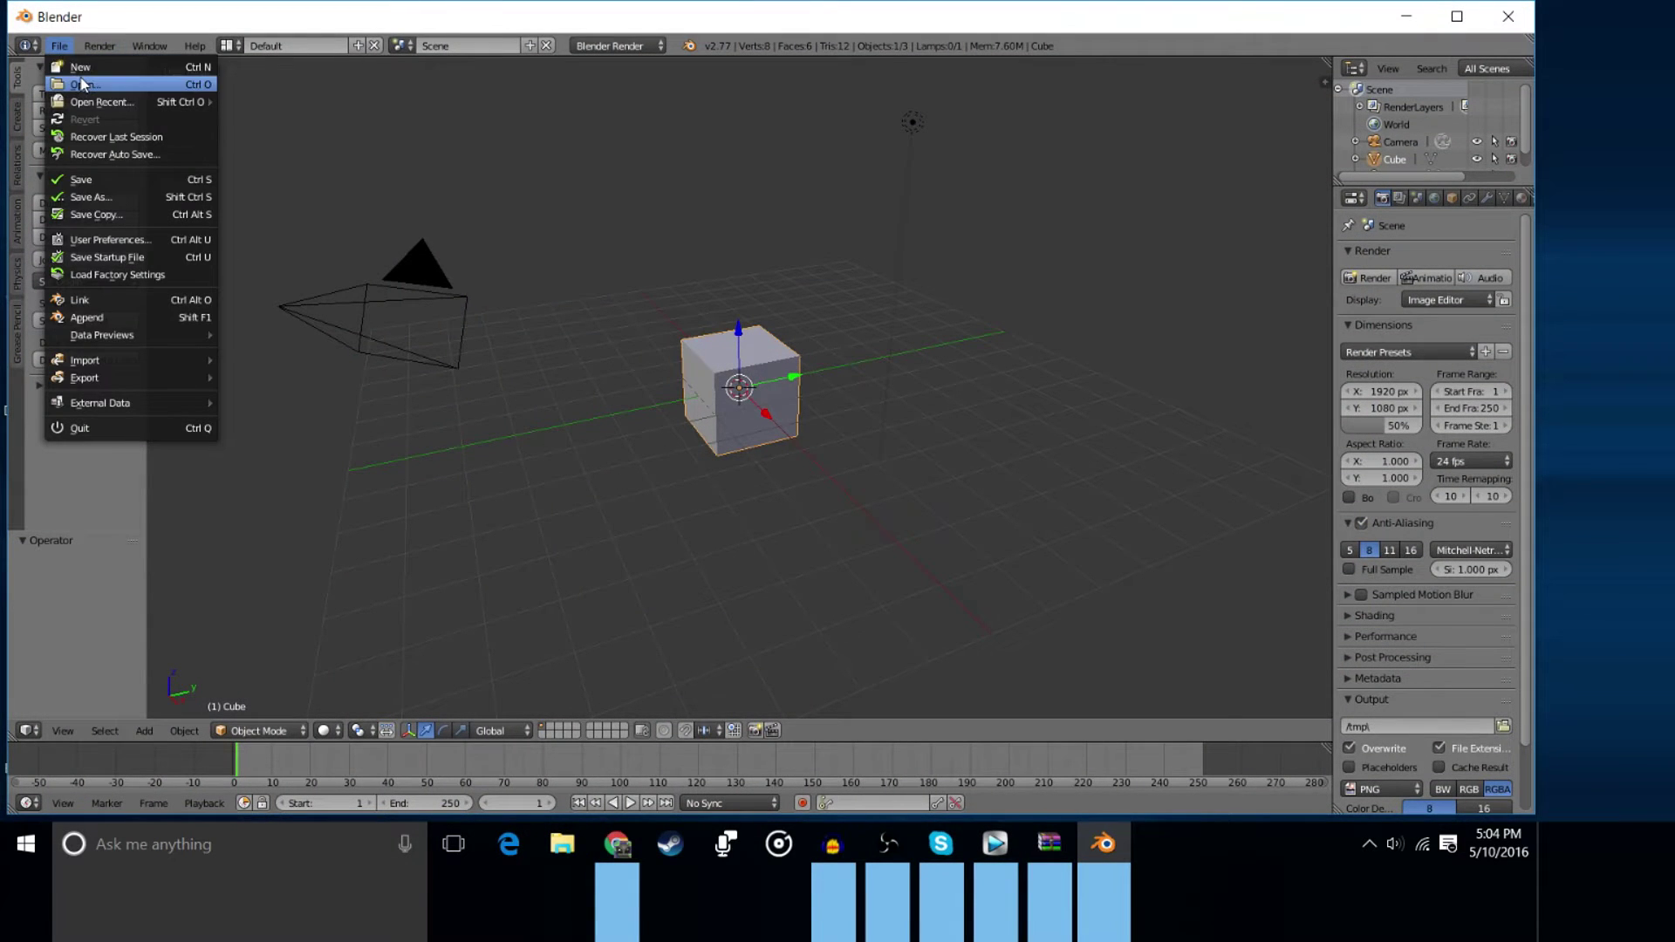
click(82, 84)
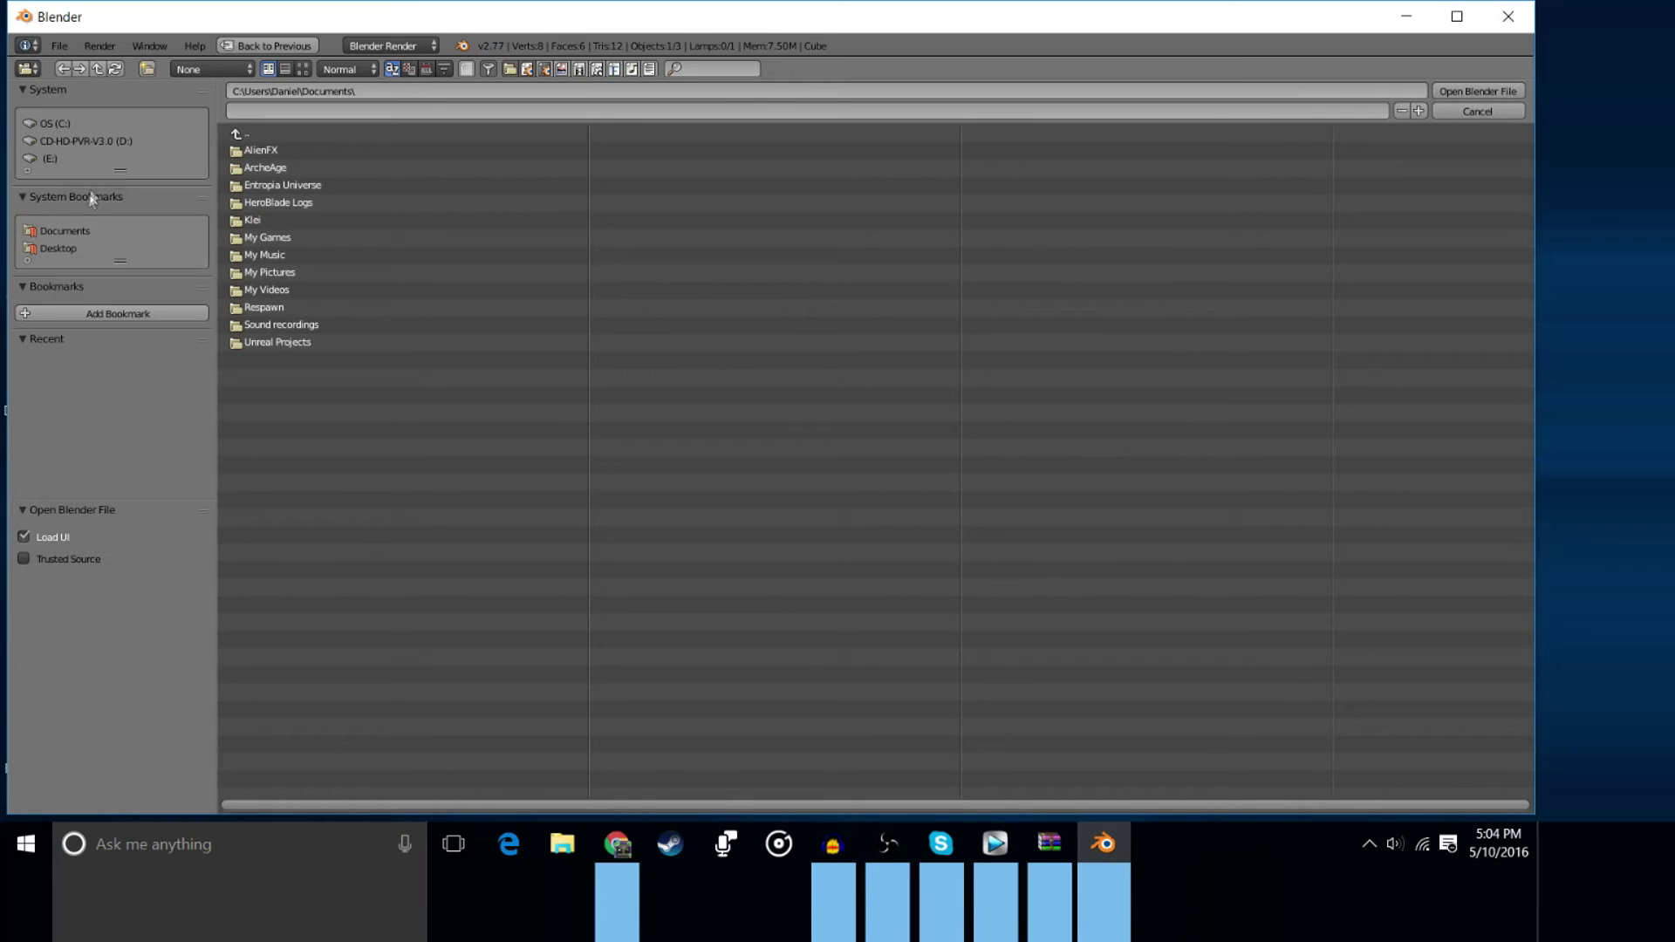
click(66, 251)
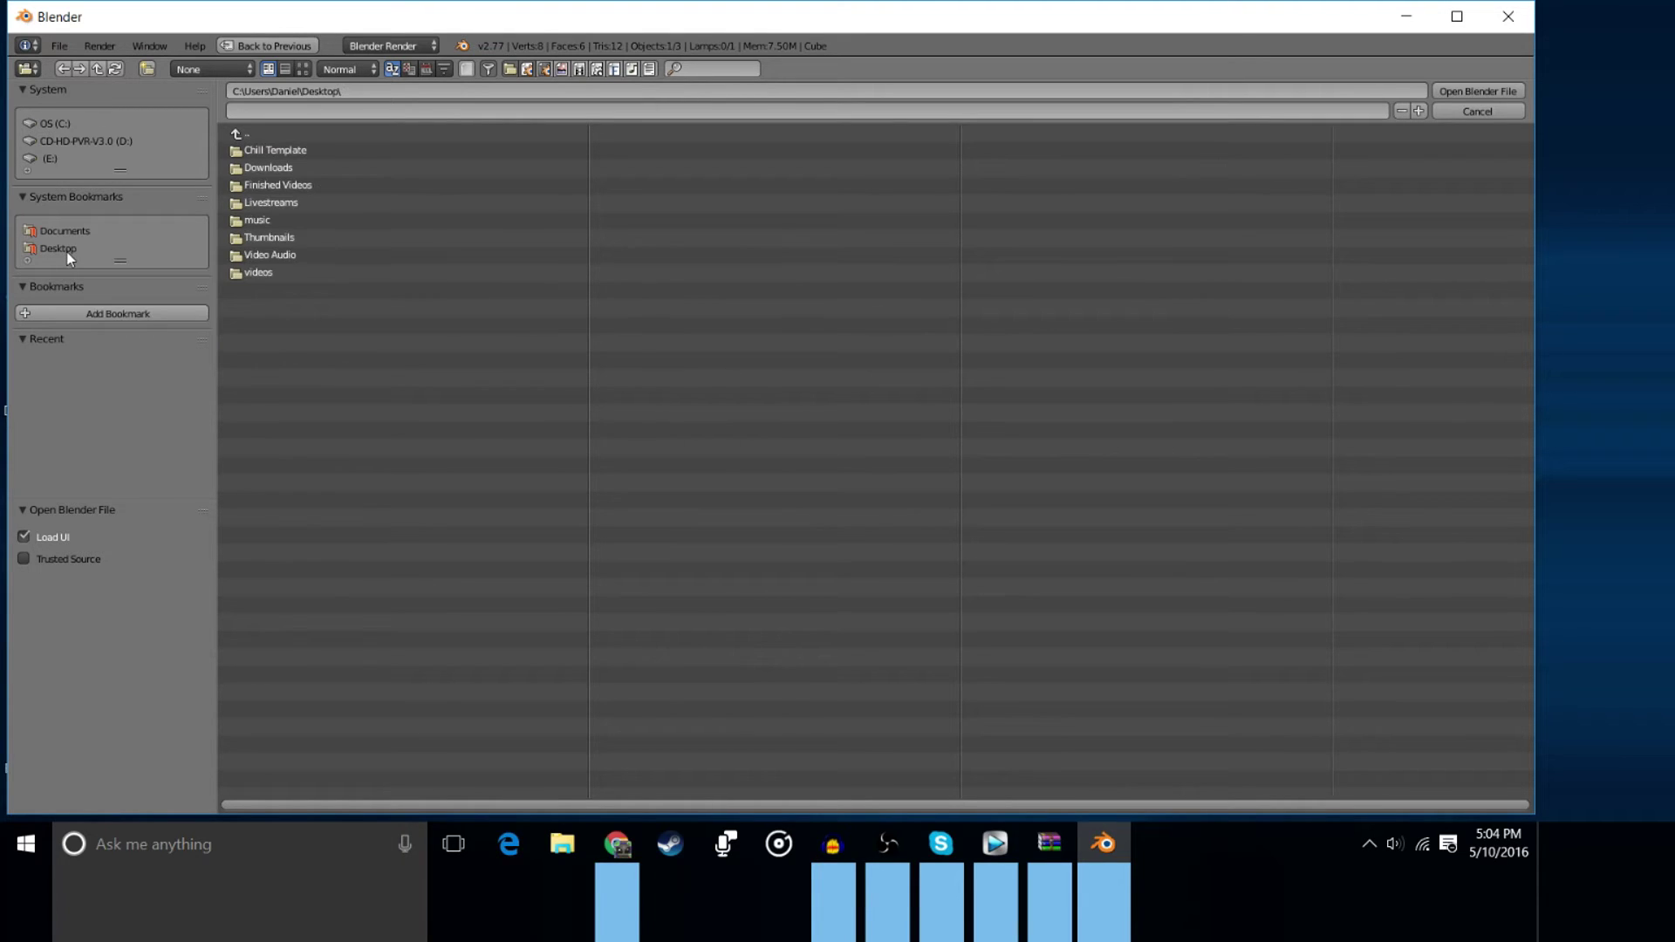
click(276, 150)
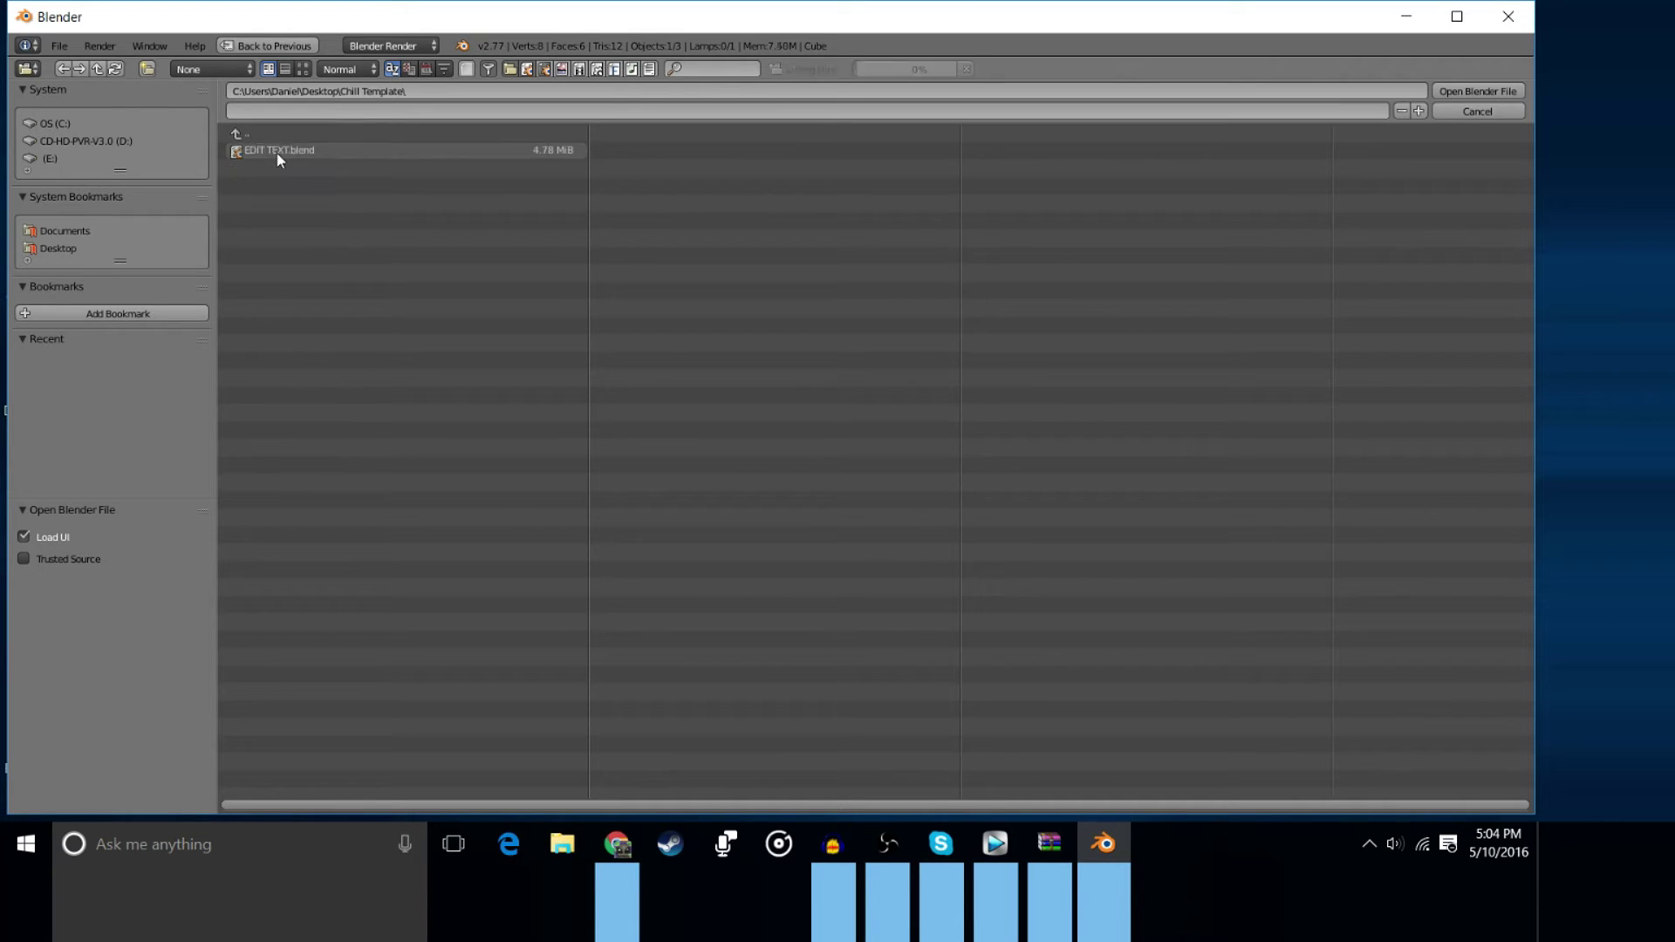
double_click(323, 150)
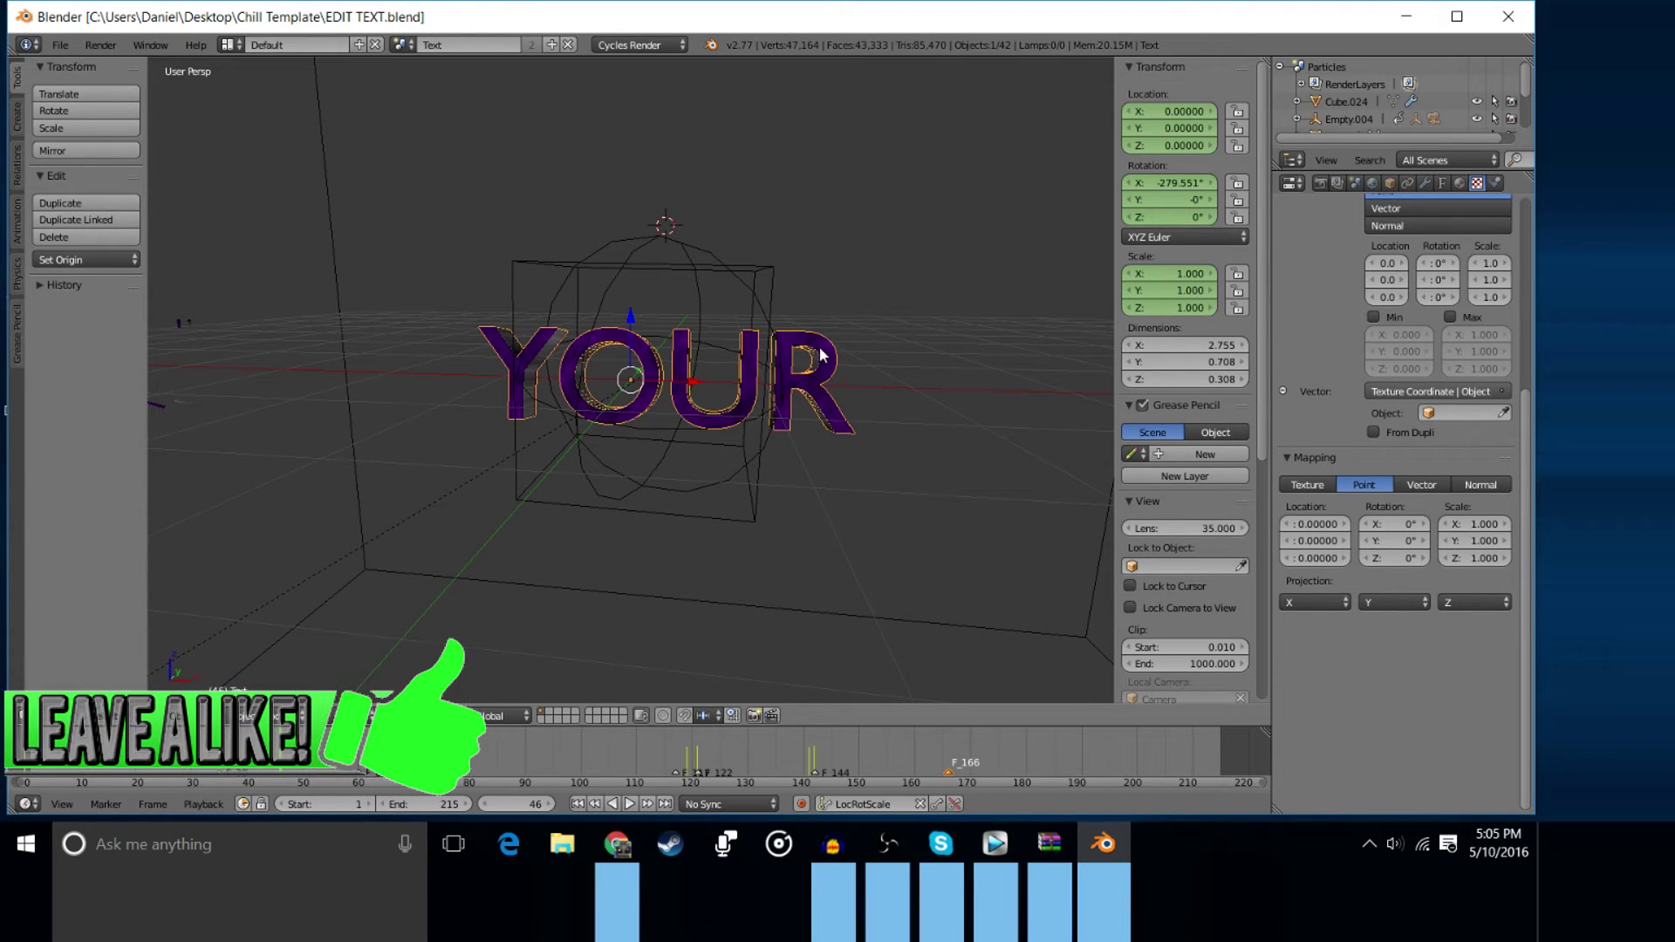
Select the grey text object behind YOUR and step through its letters in Edit Mode
right_click(827, 362)
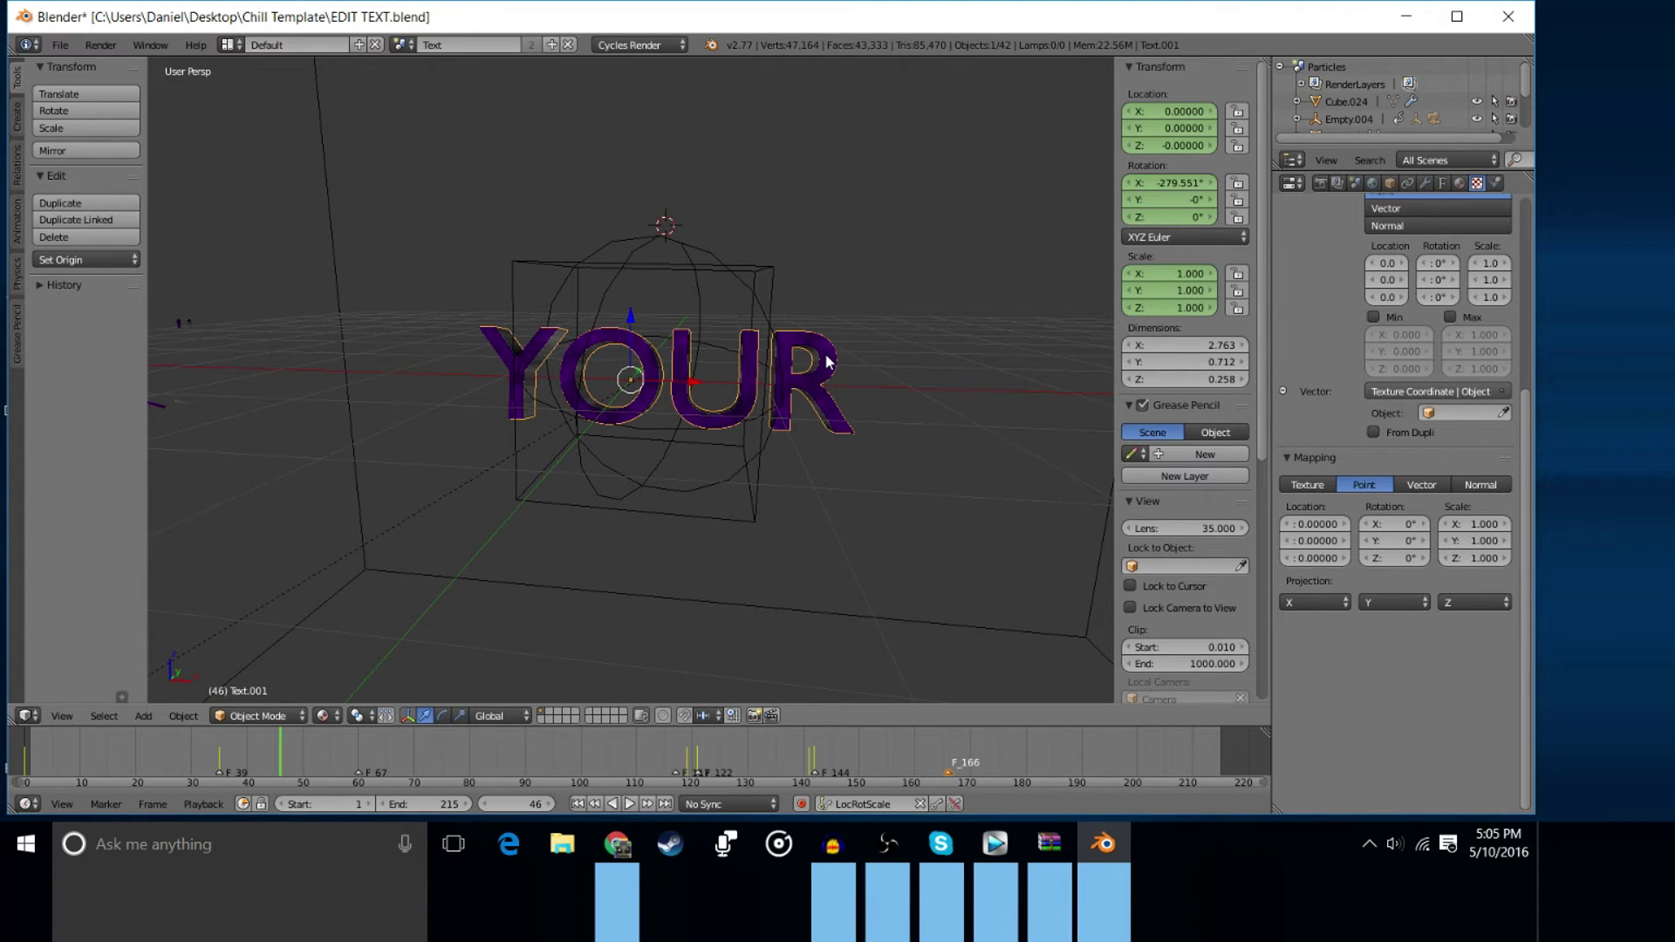
key(Tab)
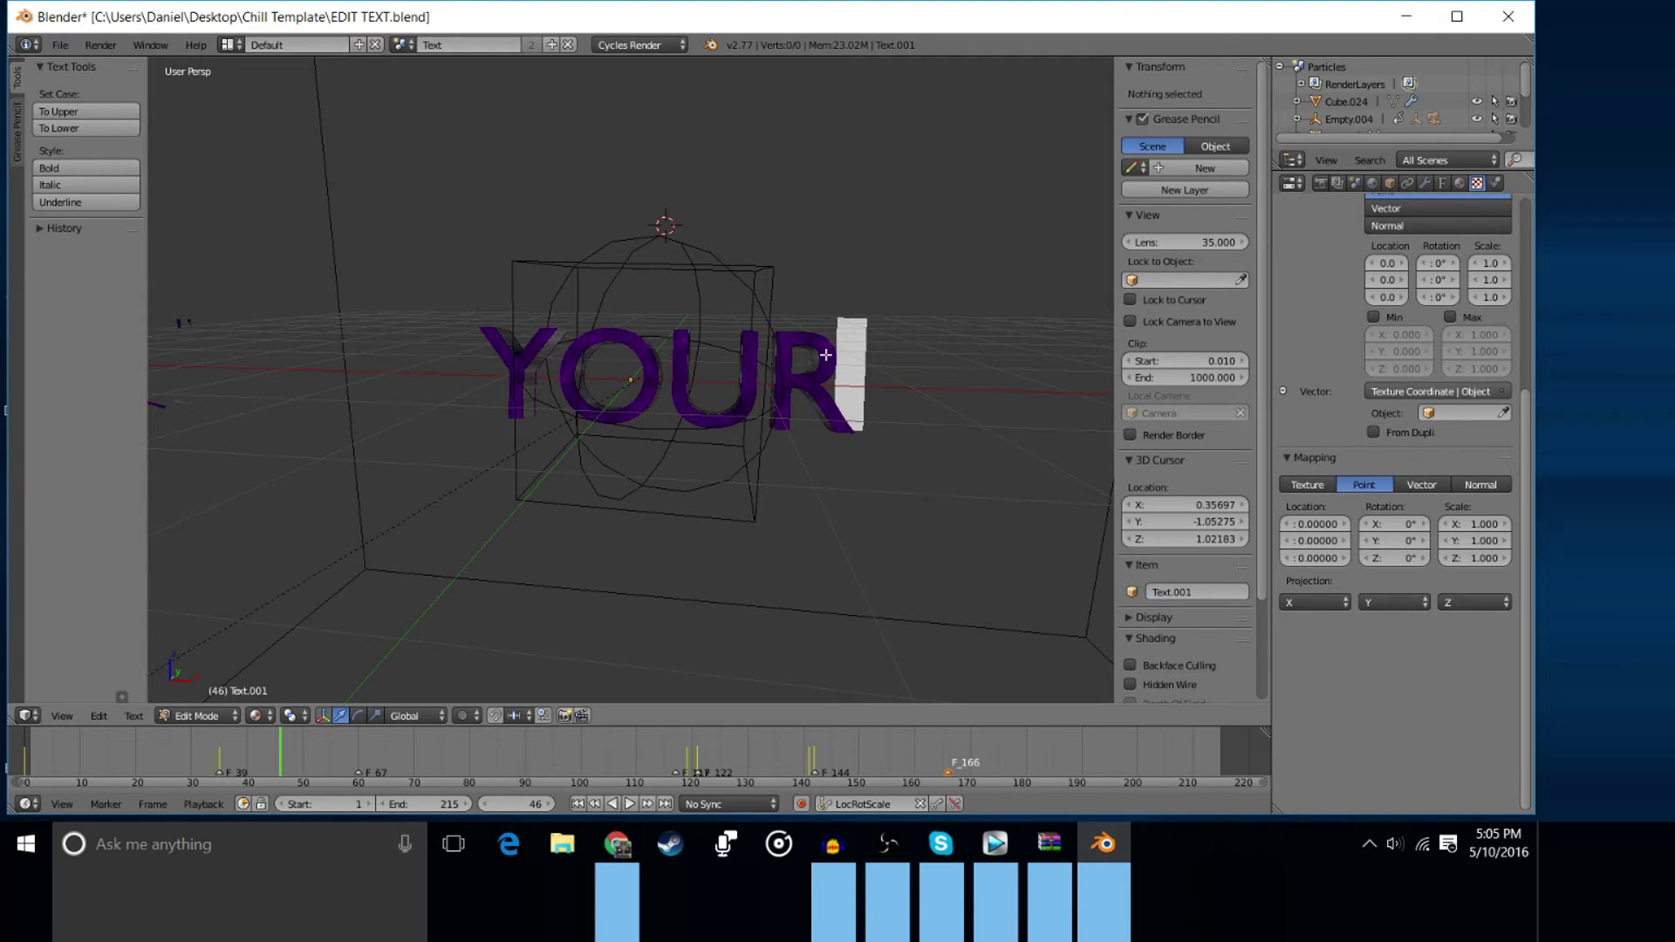
key(Left)
key(Left)
key(Left)
key(Left)
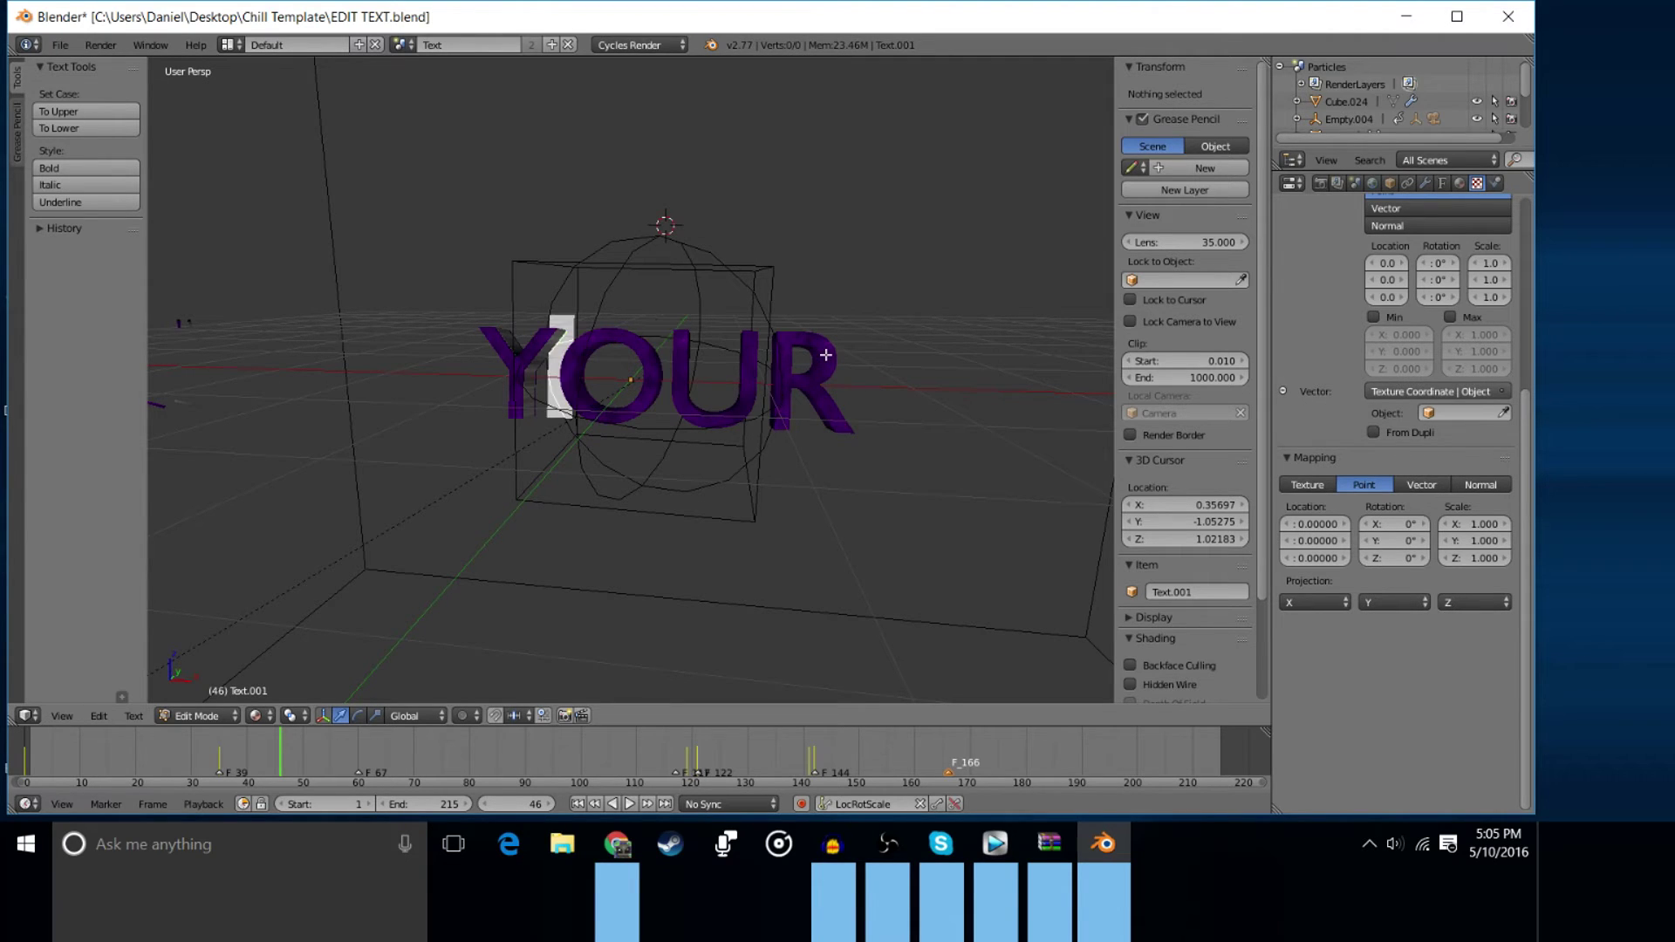
key(shift+Right)
key(shift+Right)
key(shift+Right)
key(shift+Right)
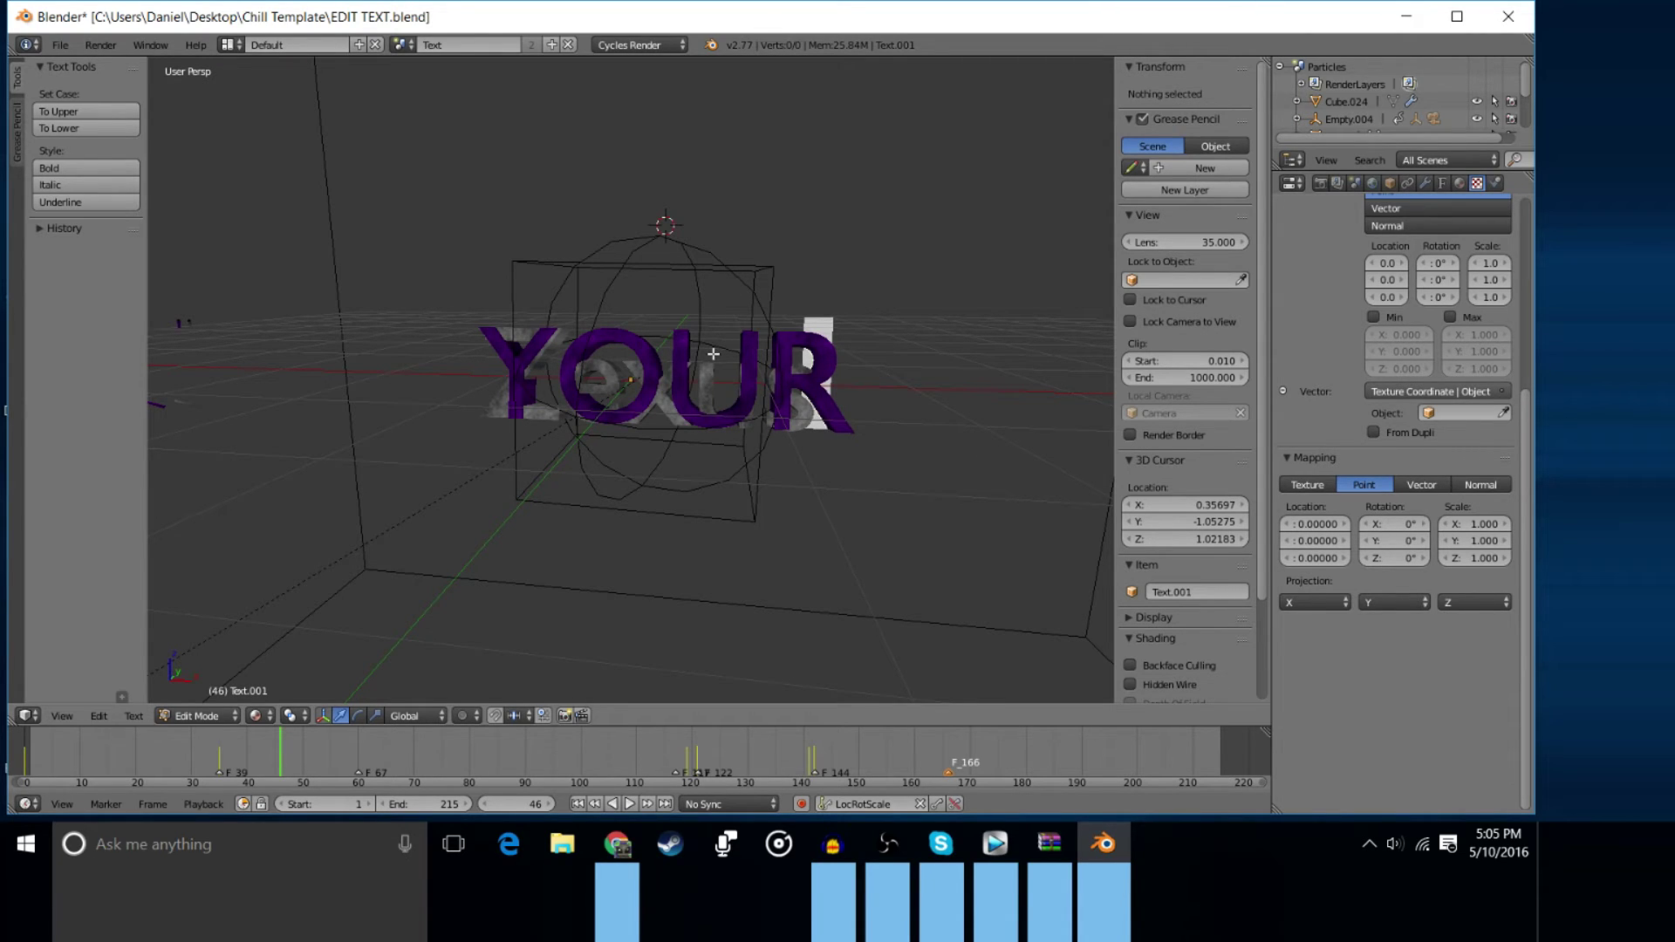
key(Tab)
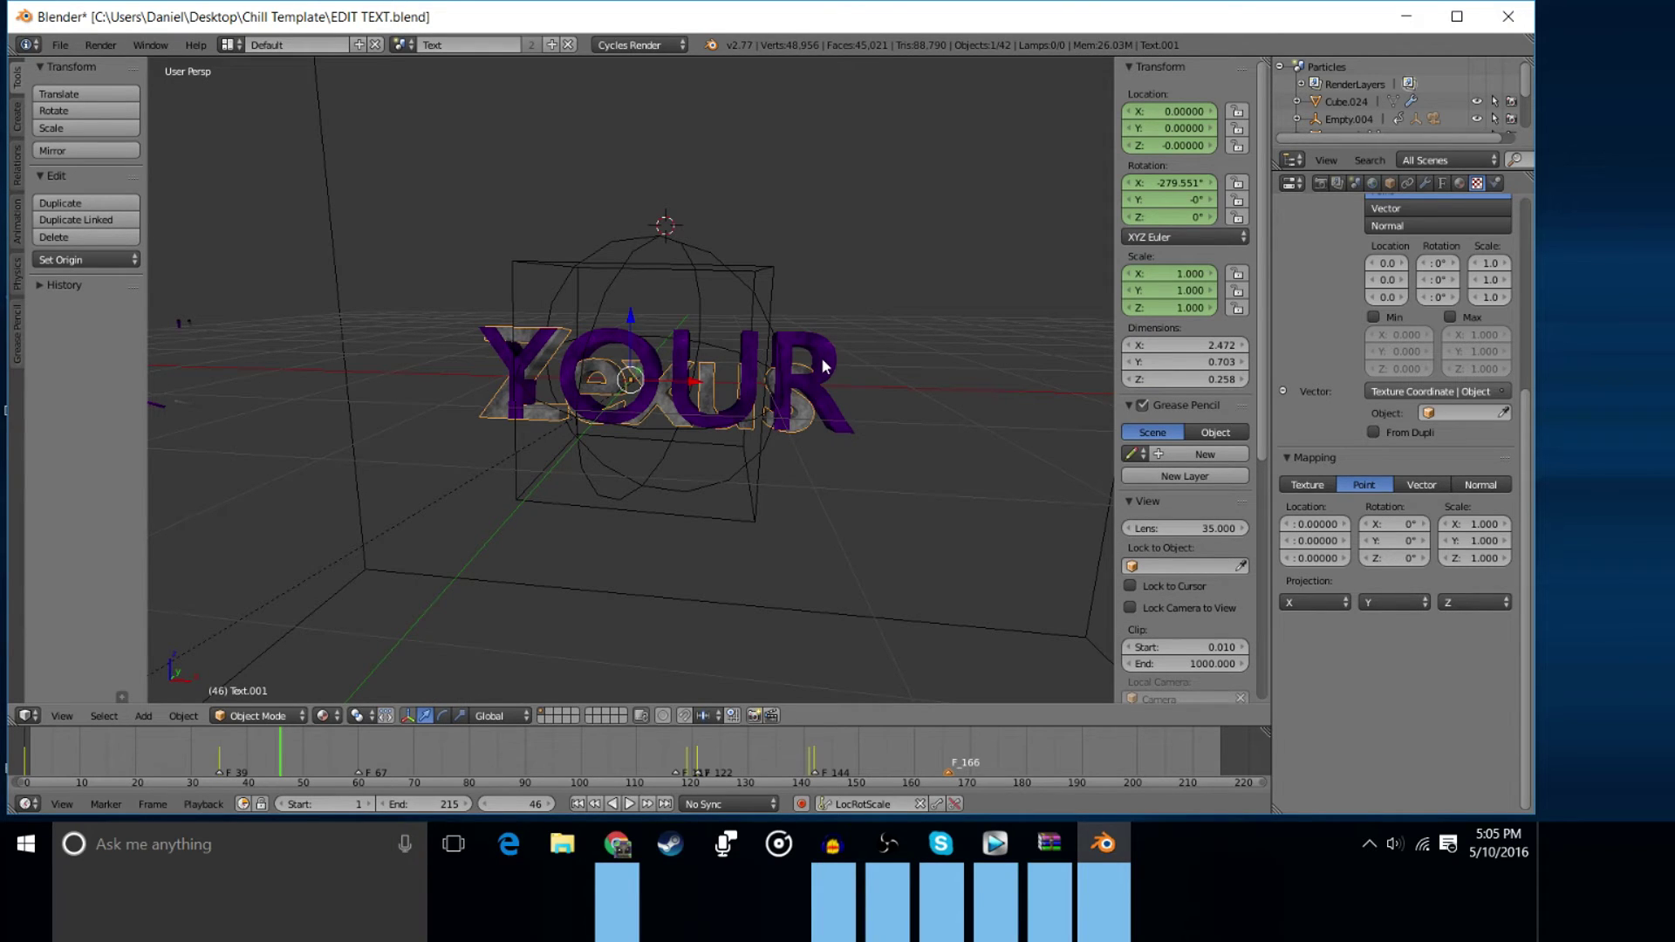
Select the purple YOUR text and replace its letters with 'Zexus'
right_click(828, 364)
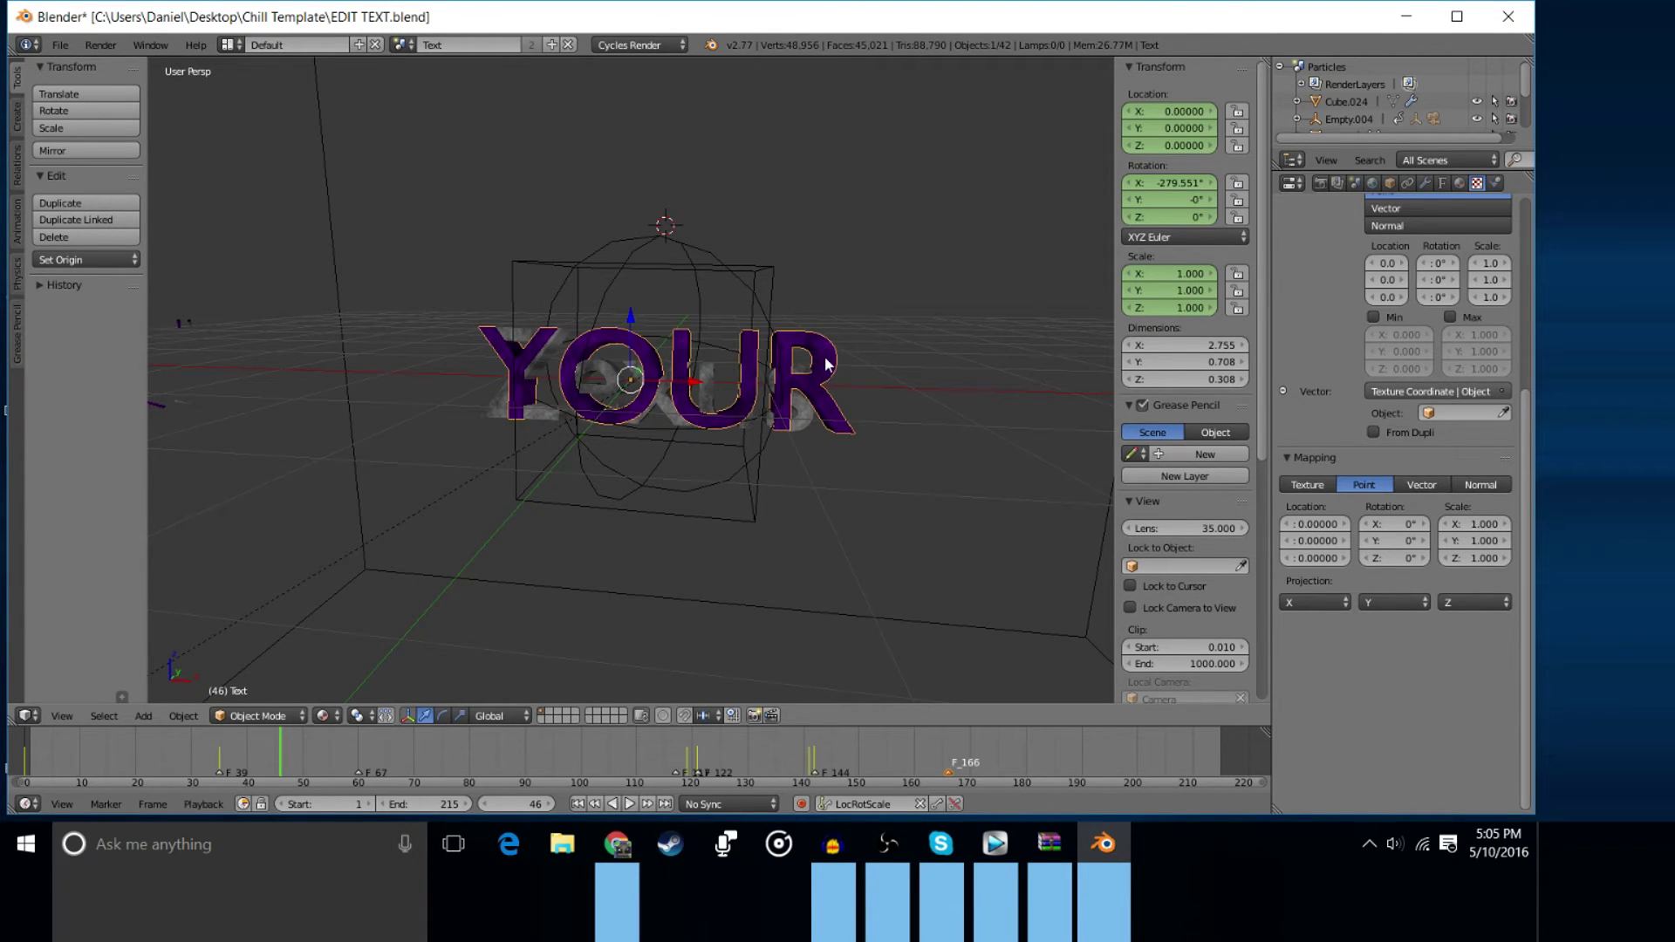
key(Tab)
key(BackSpace)
key(BackSpace)
key(BackSpace)
key(BackSpace)
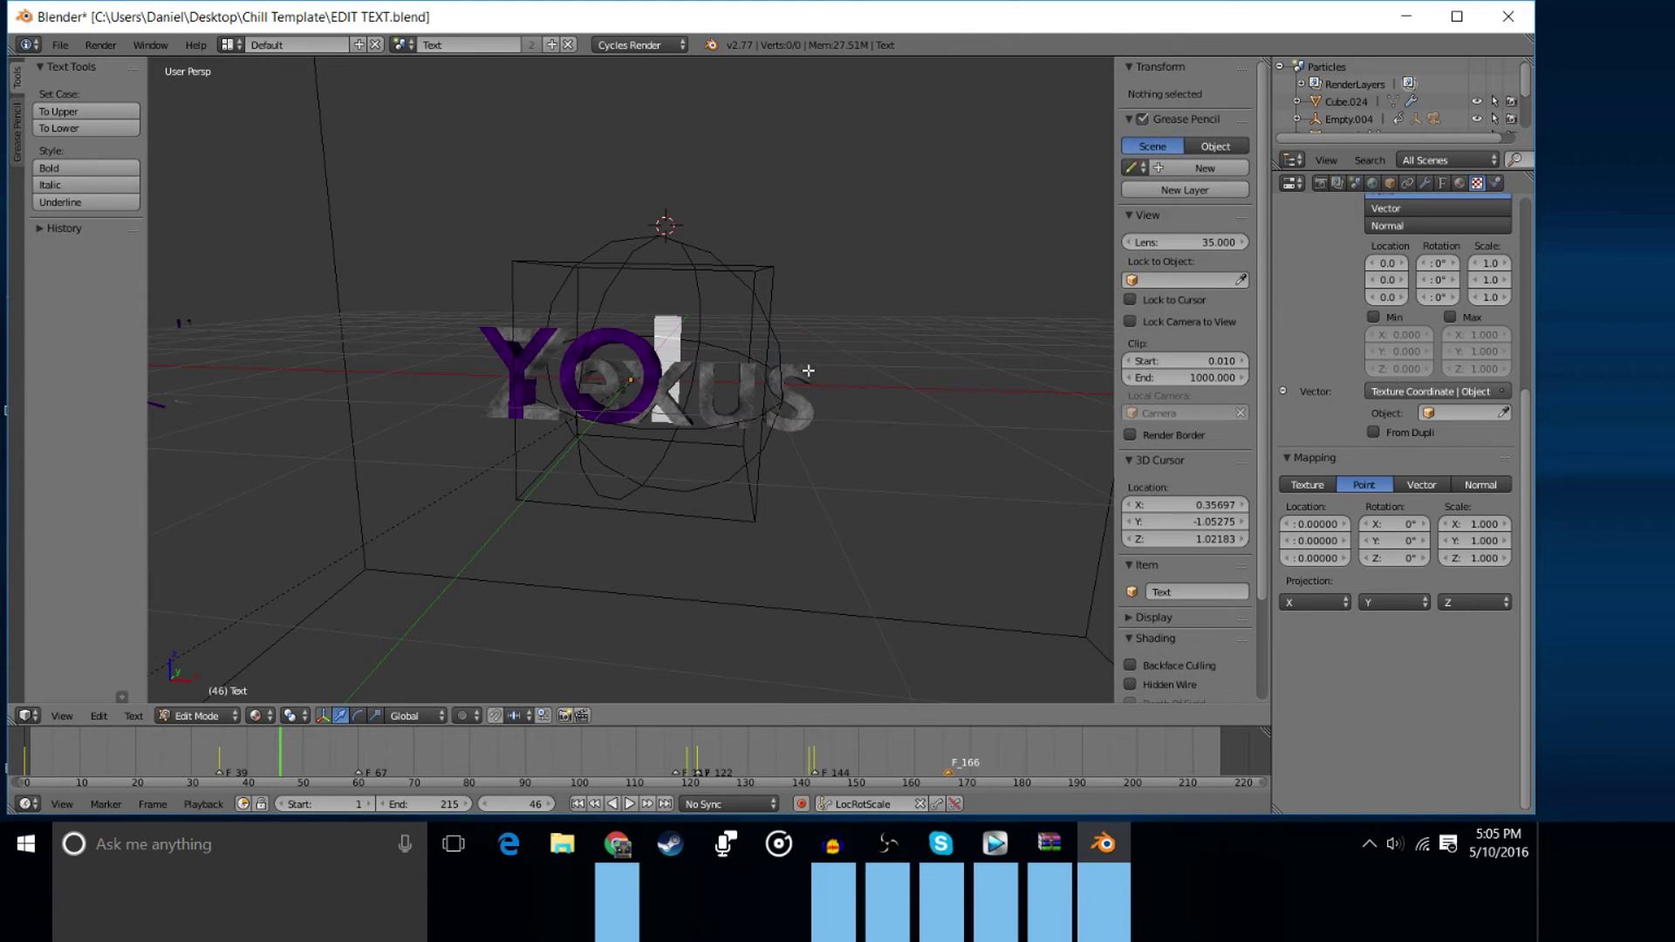
text(Zexus)
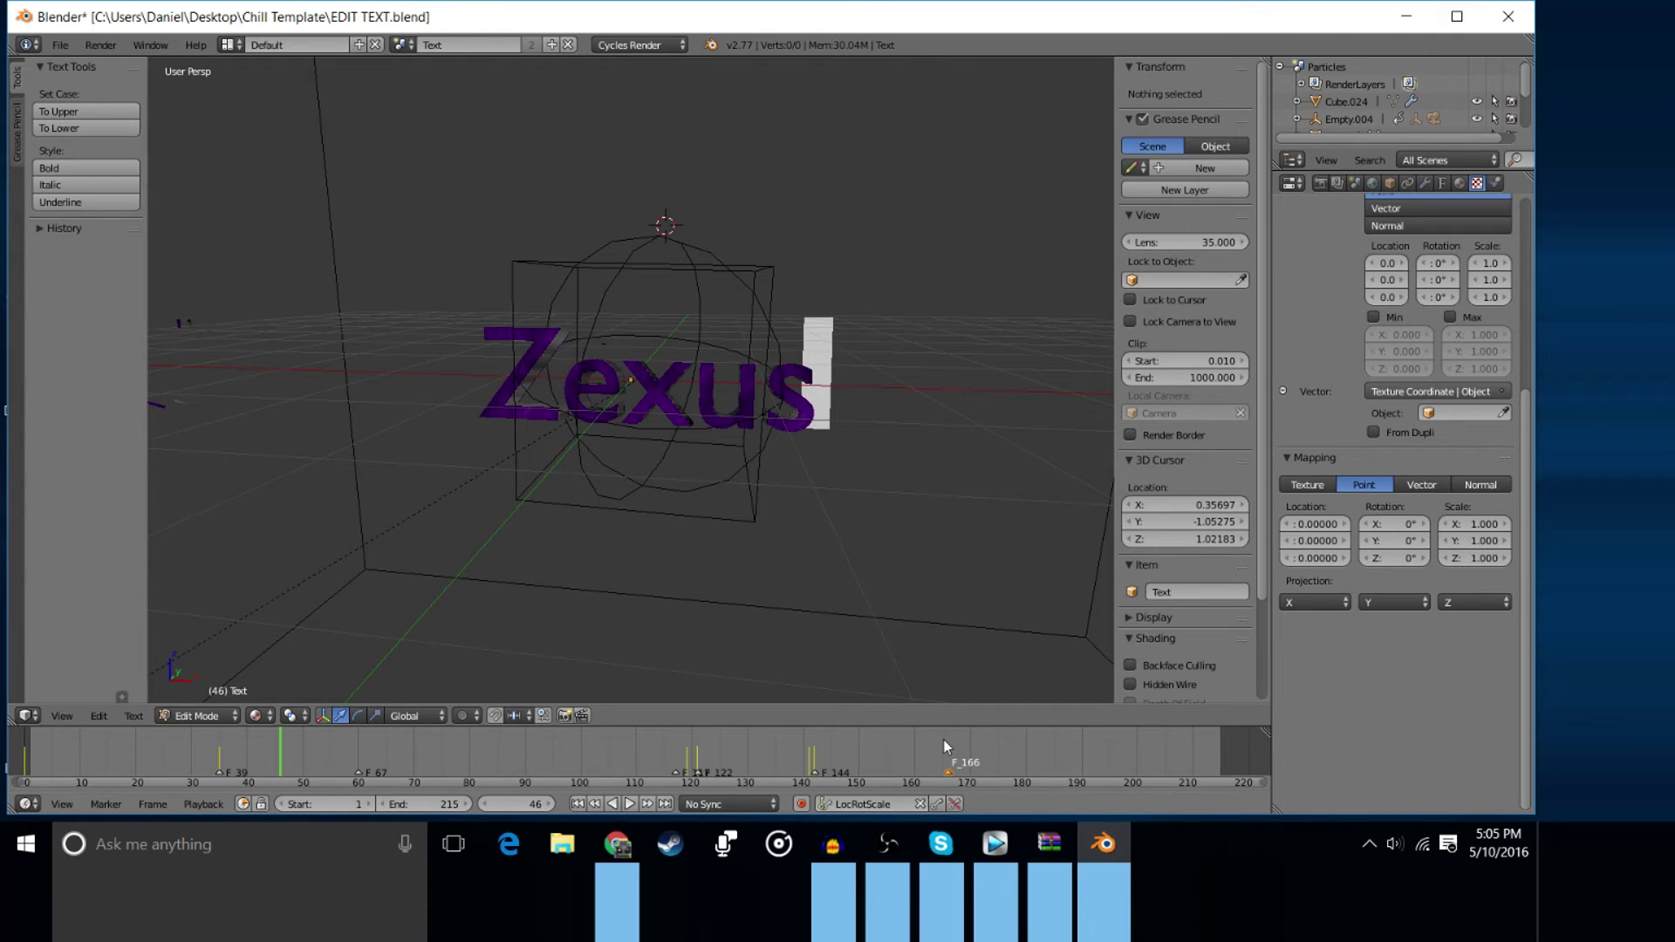
Move the timeline to around frame 166 and edit the grey NAME text object
click(852, 742)
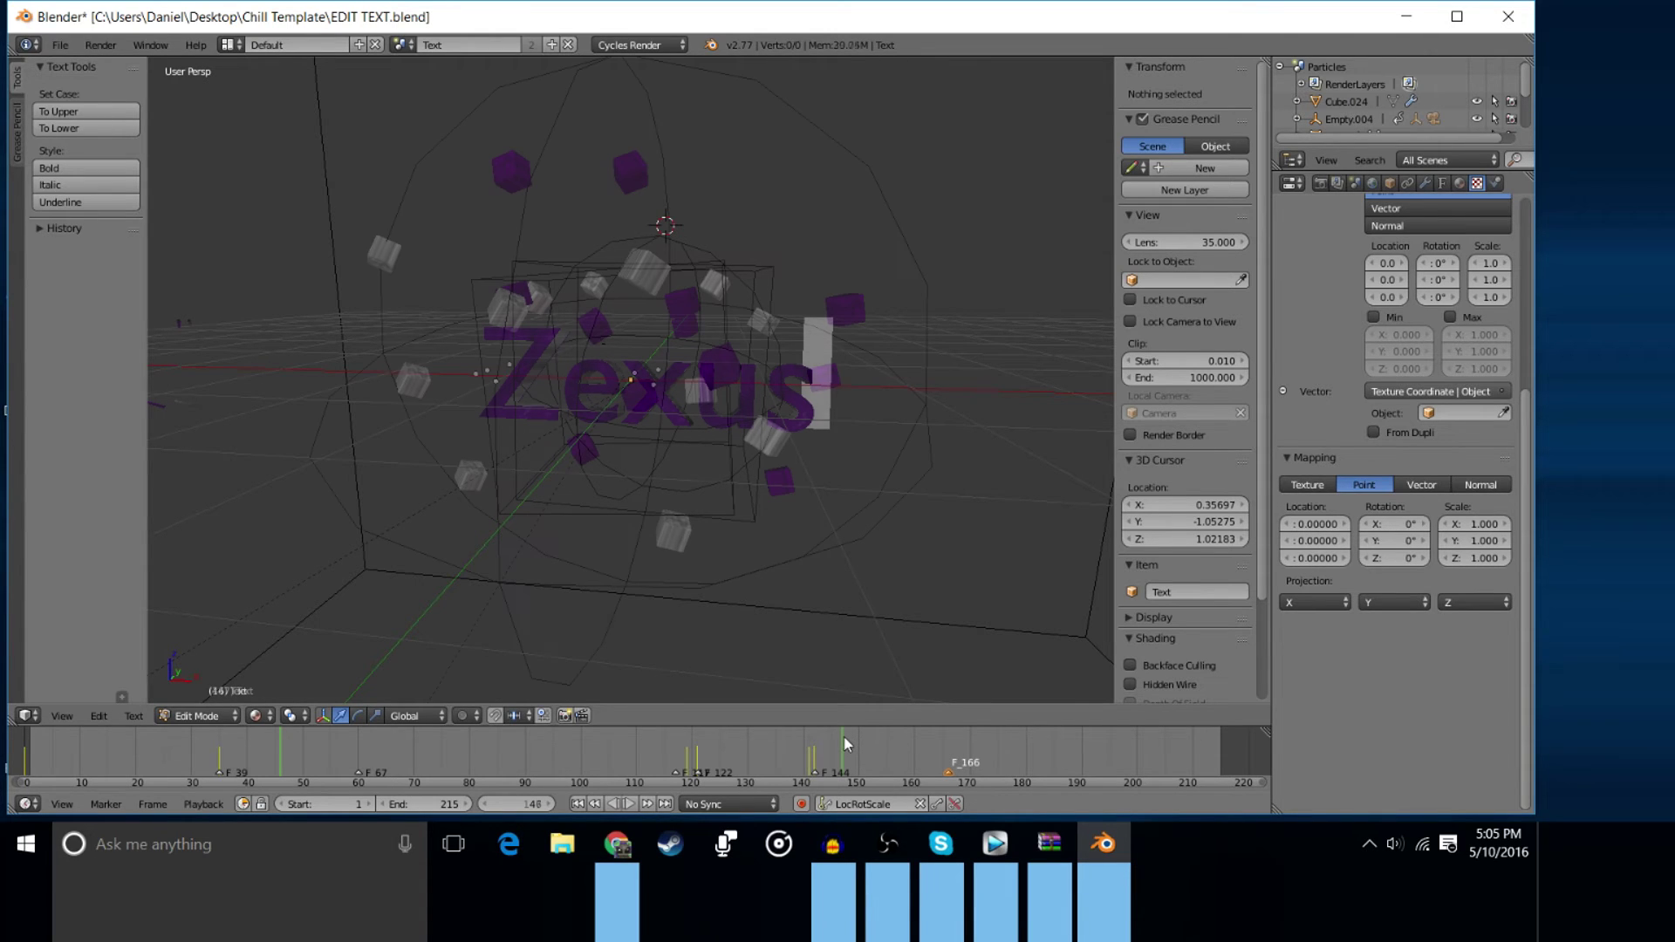
drag(878, 759, 946, 736)
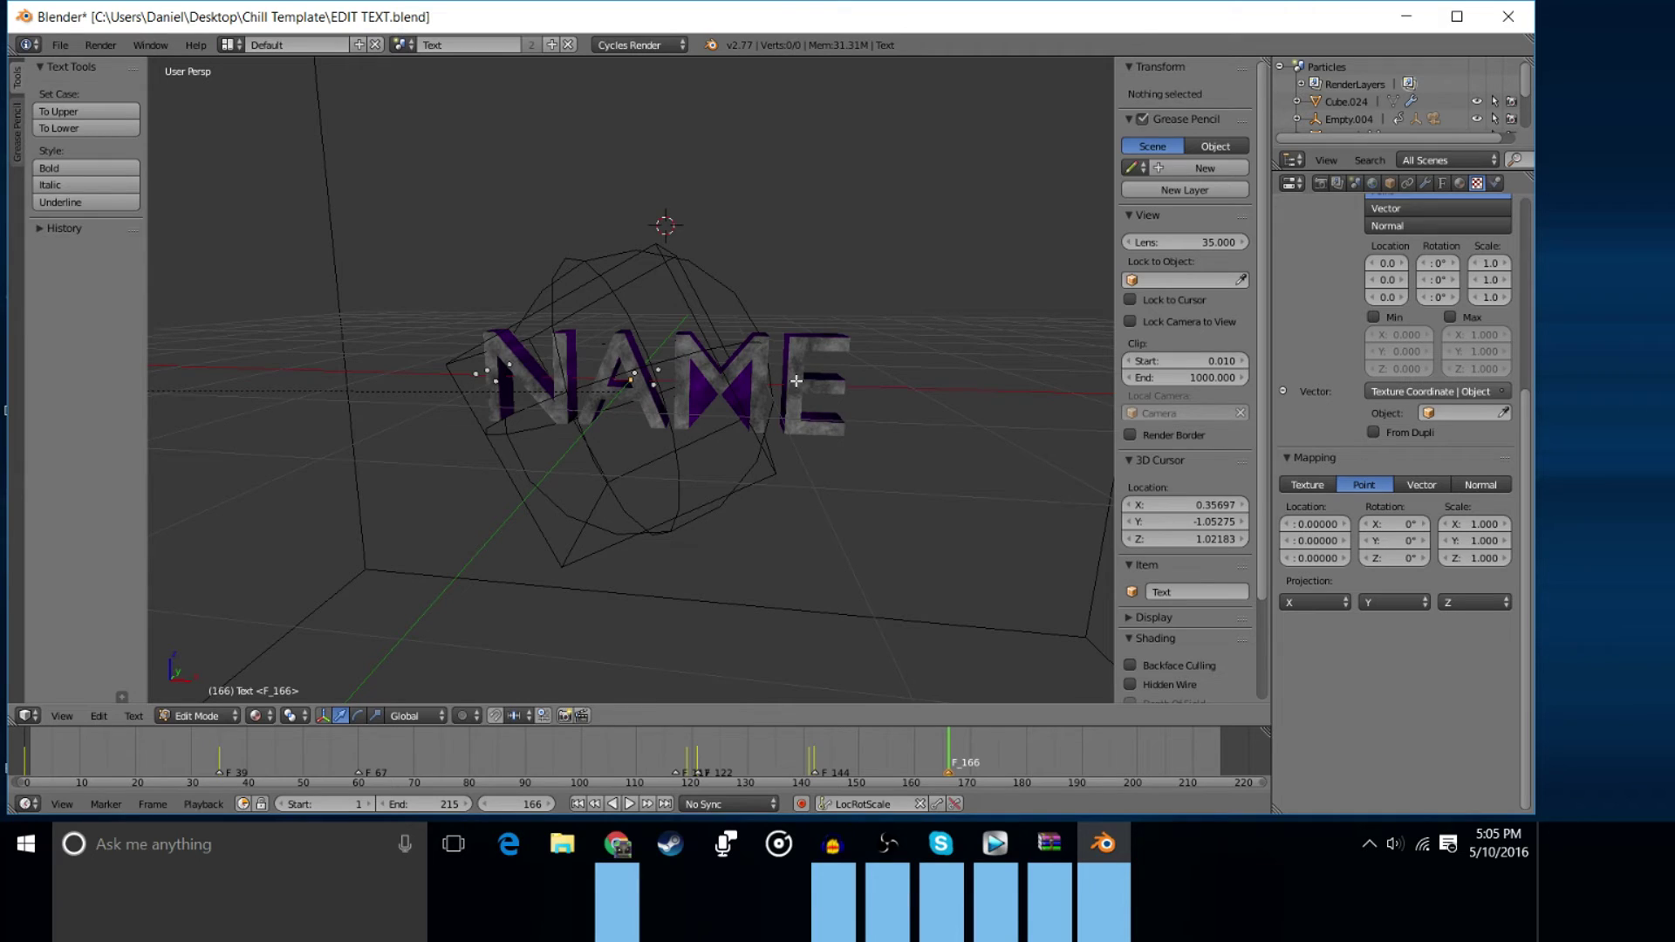
key(Tab)
key(Tab)
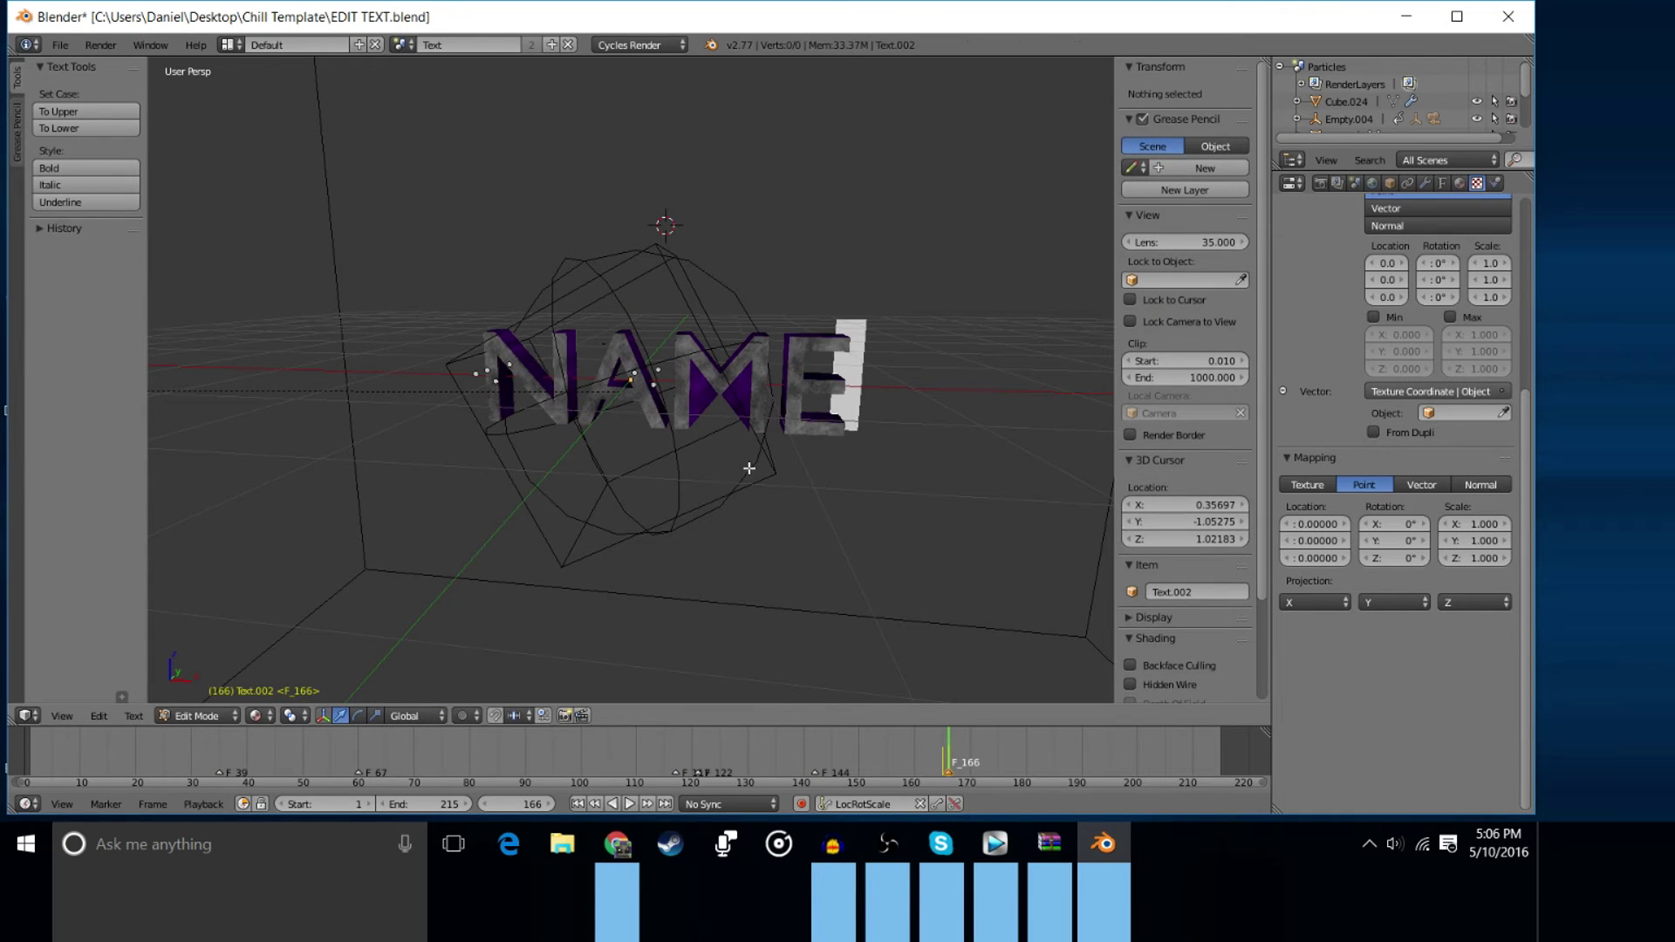
key(Left)
key(Left)
key(Left)
key(Left)
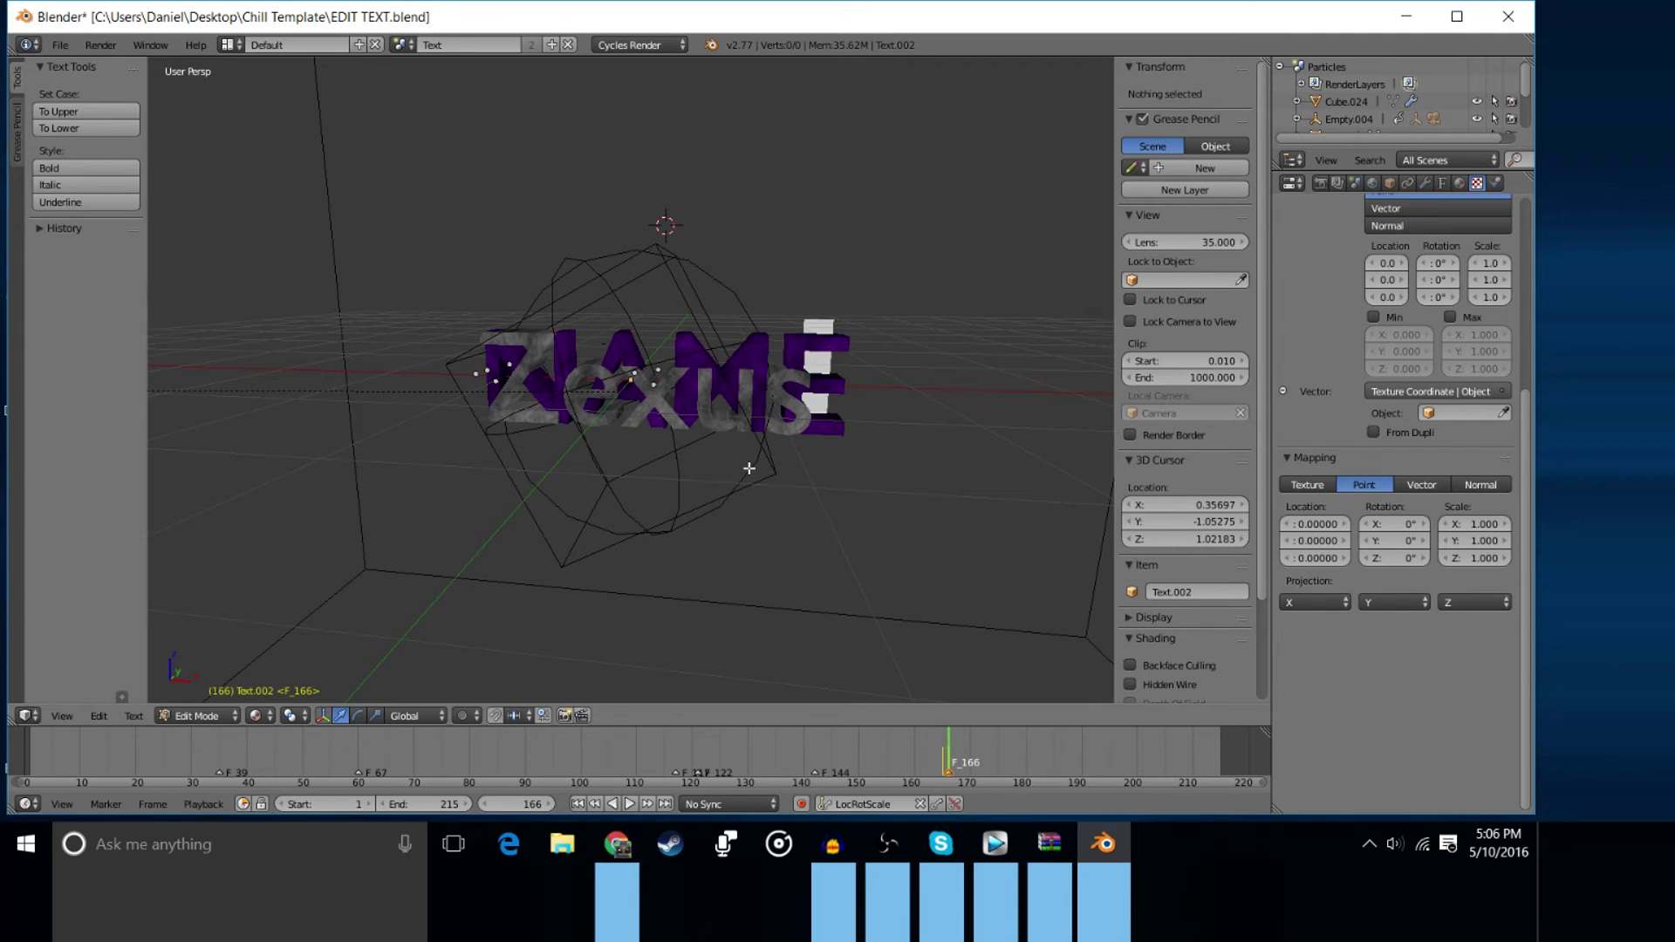
key(Tab)
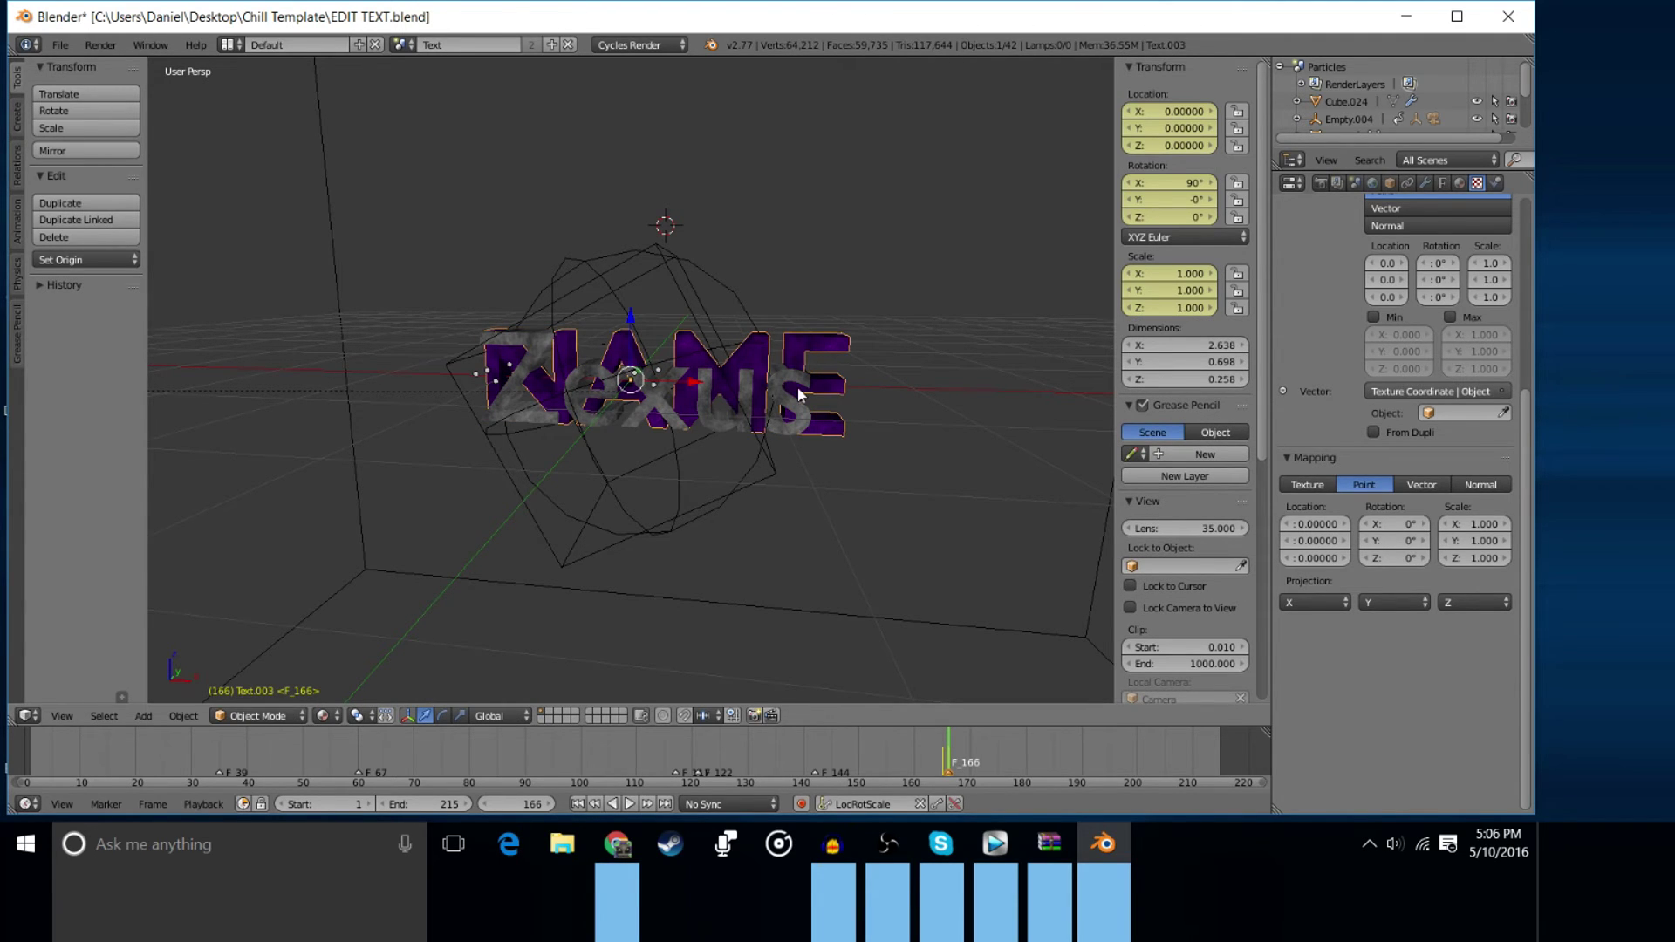
Replace the purple NAME text's letters with 'Zexus'
key(Tab)
key(BackSpace)
key(BackSpace)
key(BackSpace)
key(BackSpace)
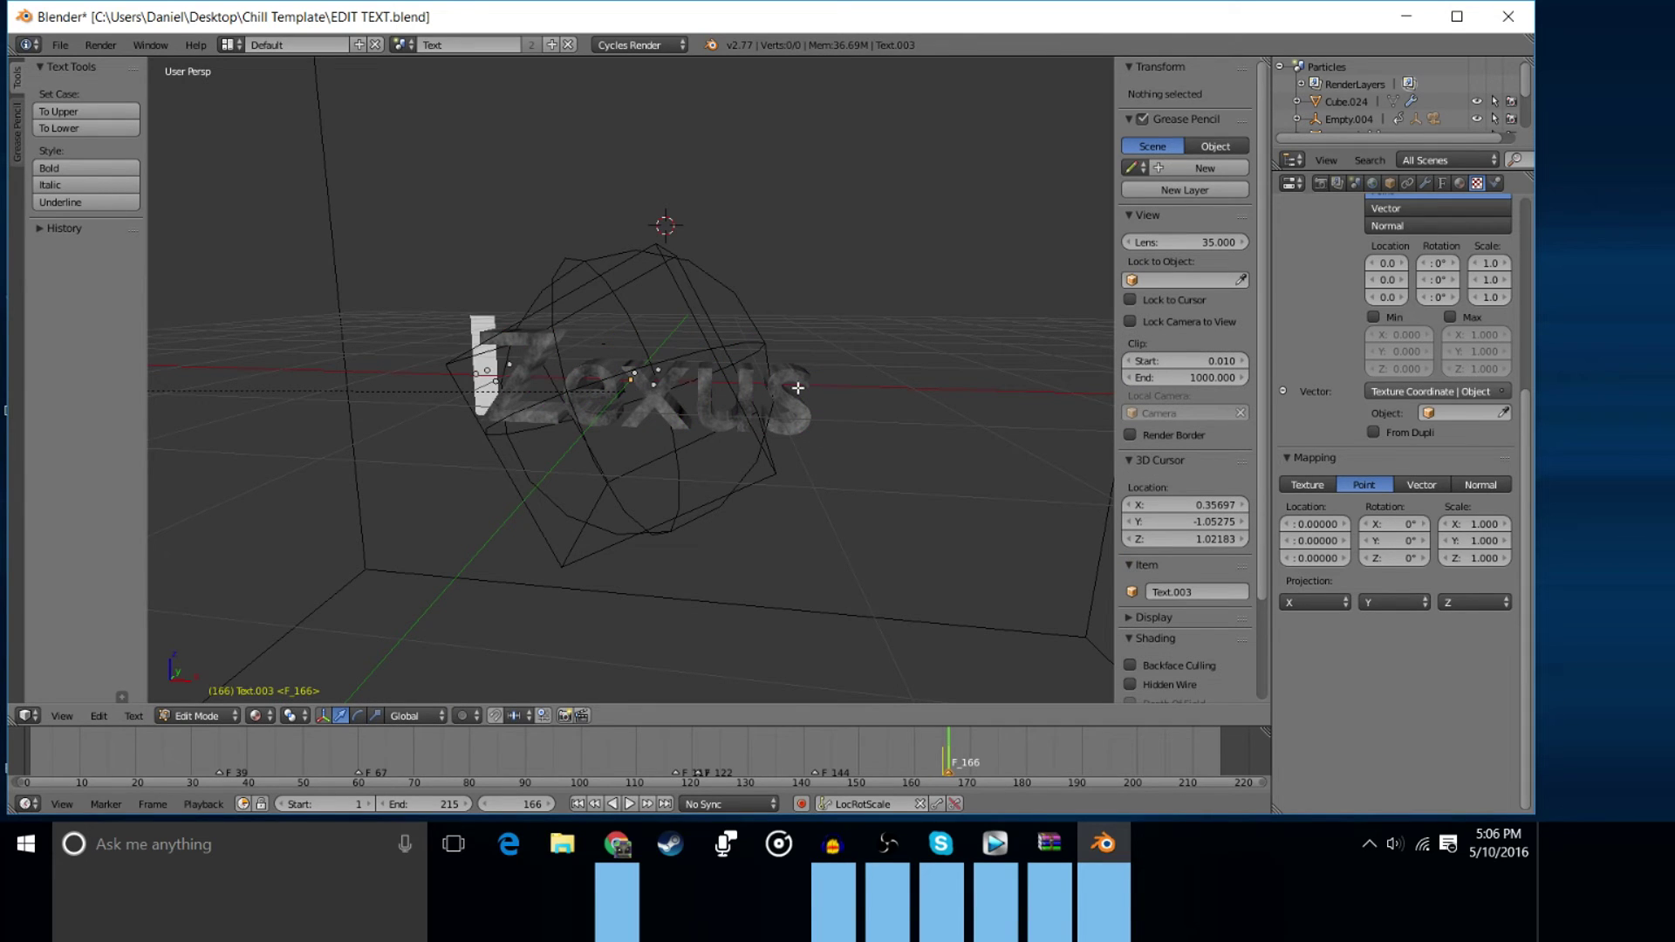
text(Zexus)
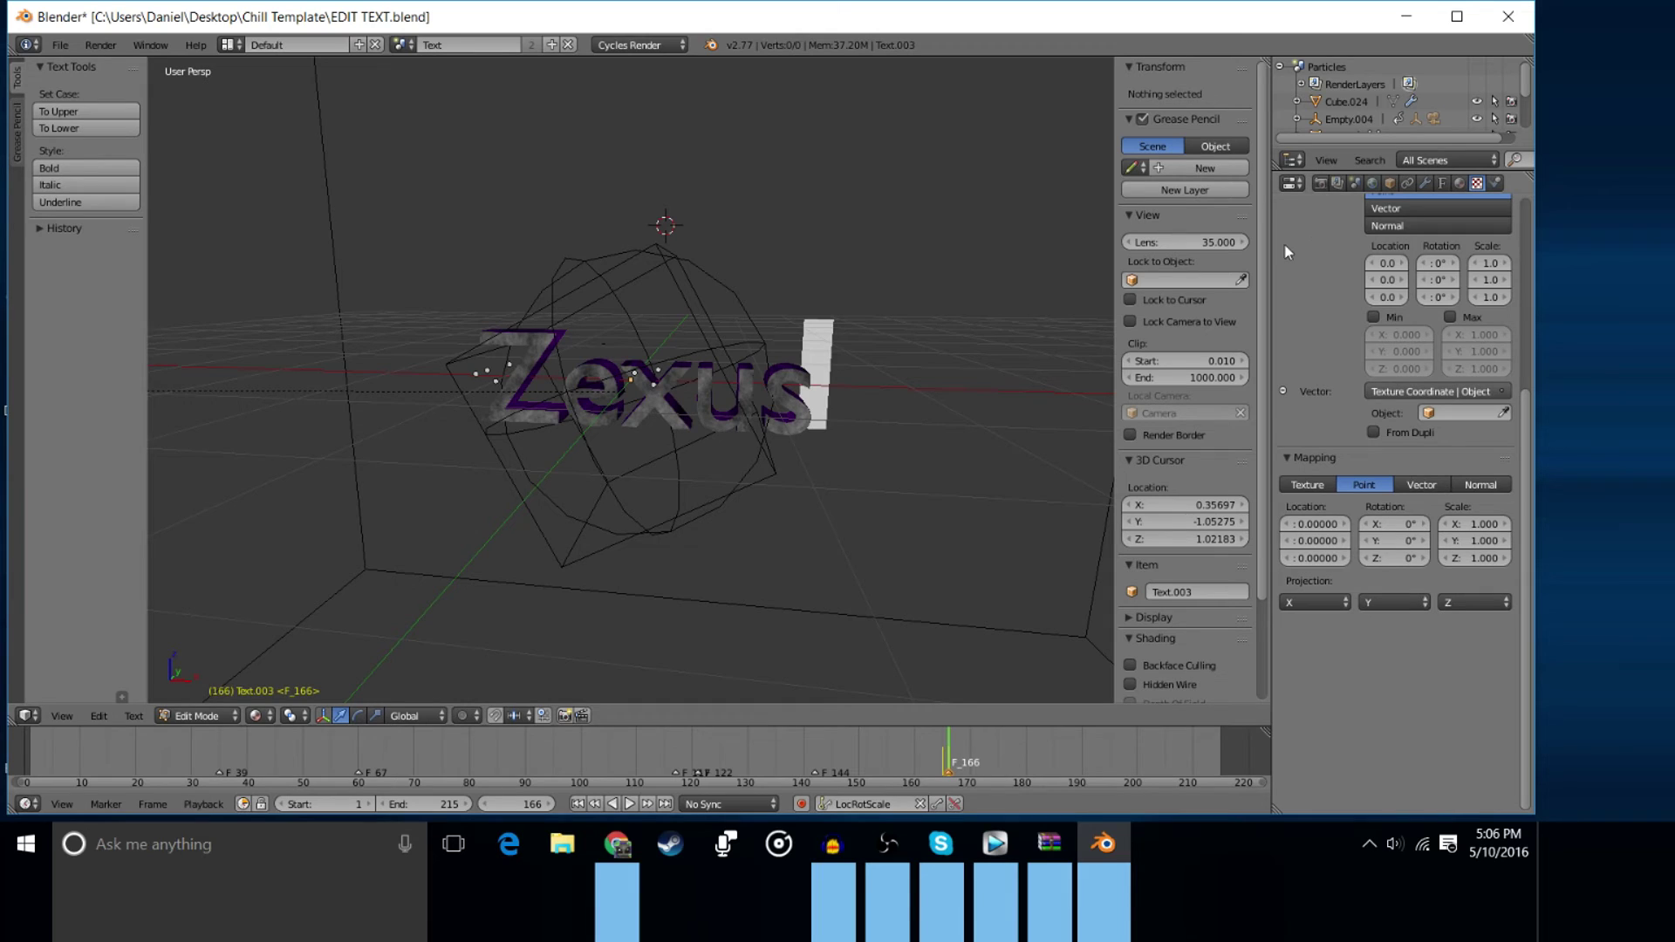
Review the render settings (1280×720, 30 fps, H.264 output), then leave text Edit Mode
click(1322, 184)
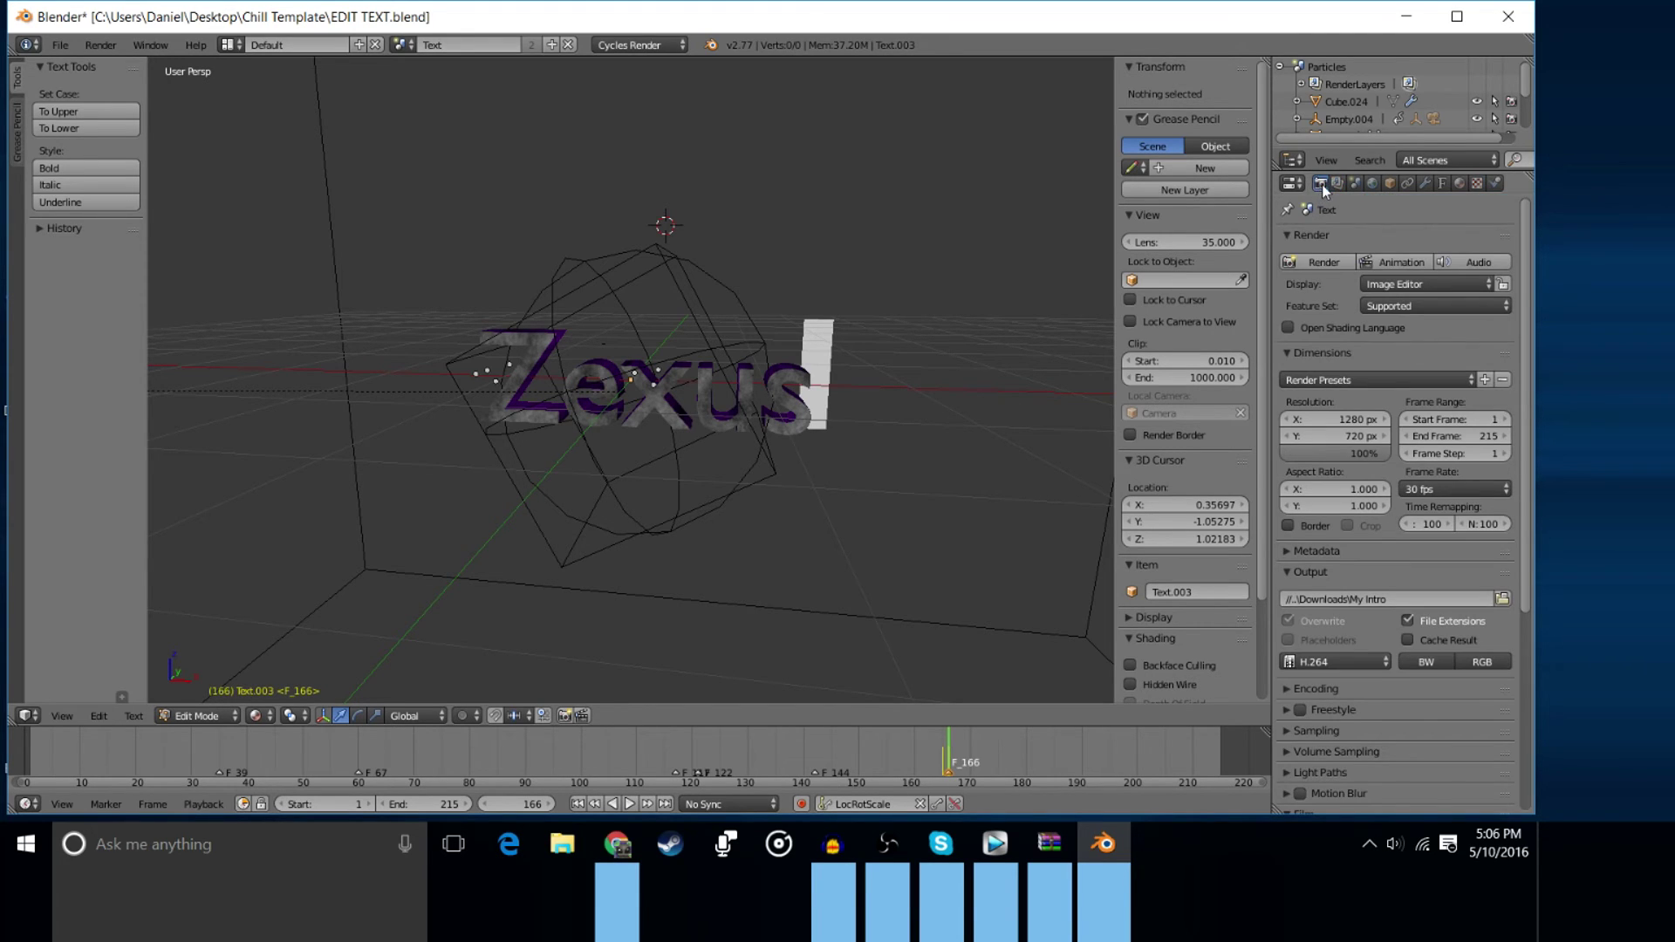
scroll(1322, 550, down, 2)
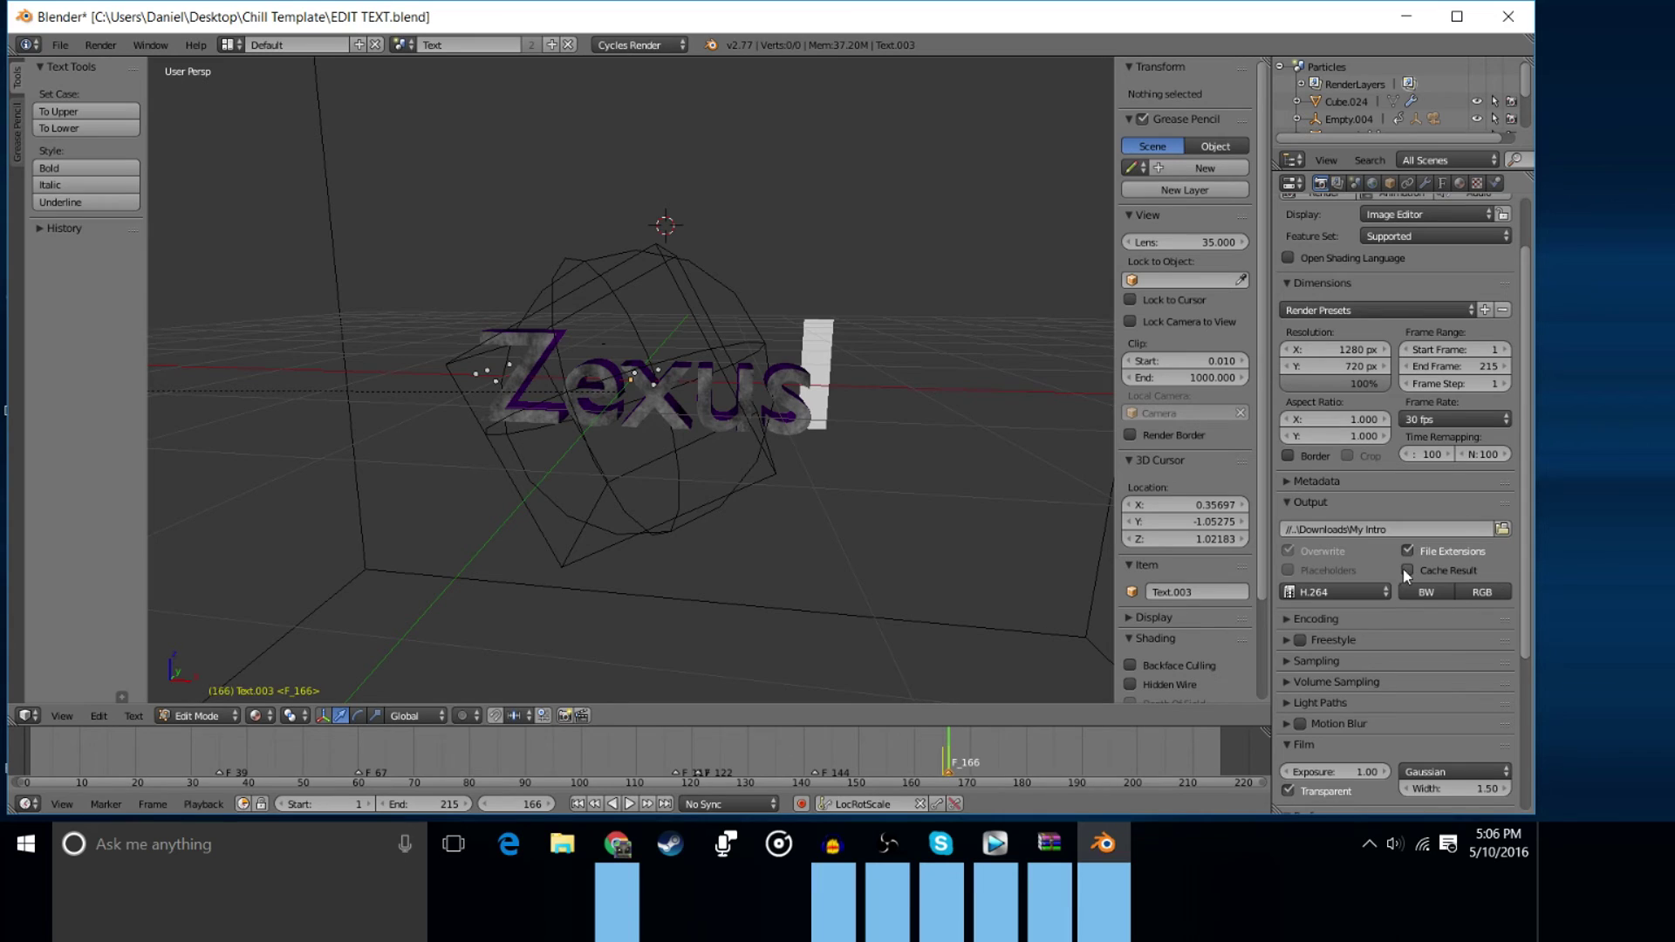
click(1383, 593)
click(1383, 596)
scroll(1392, 427, up, 1)
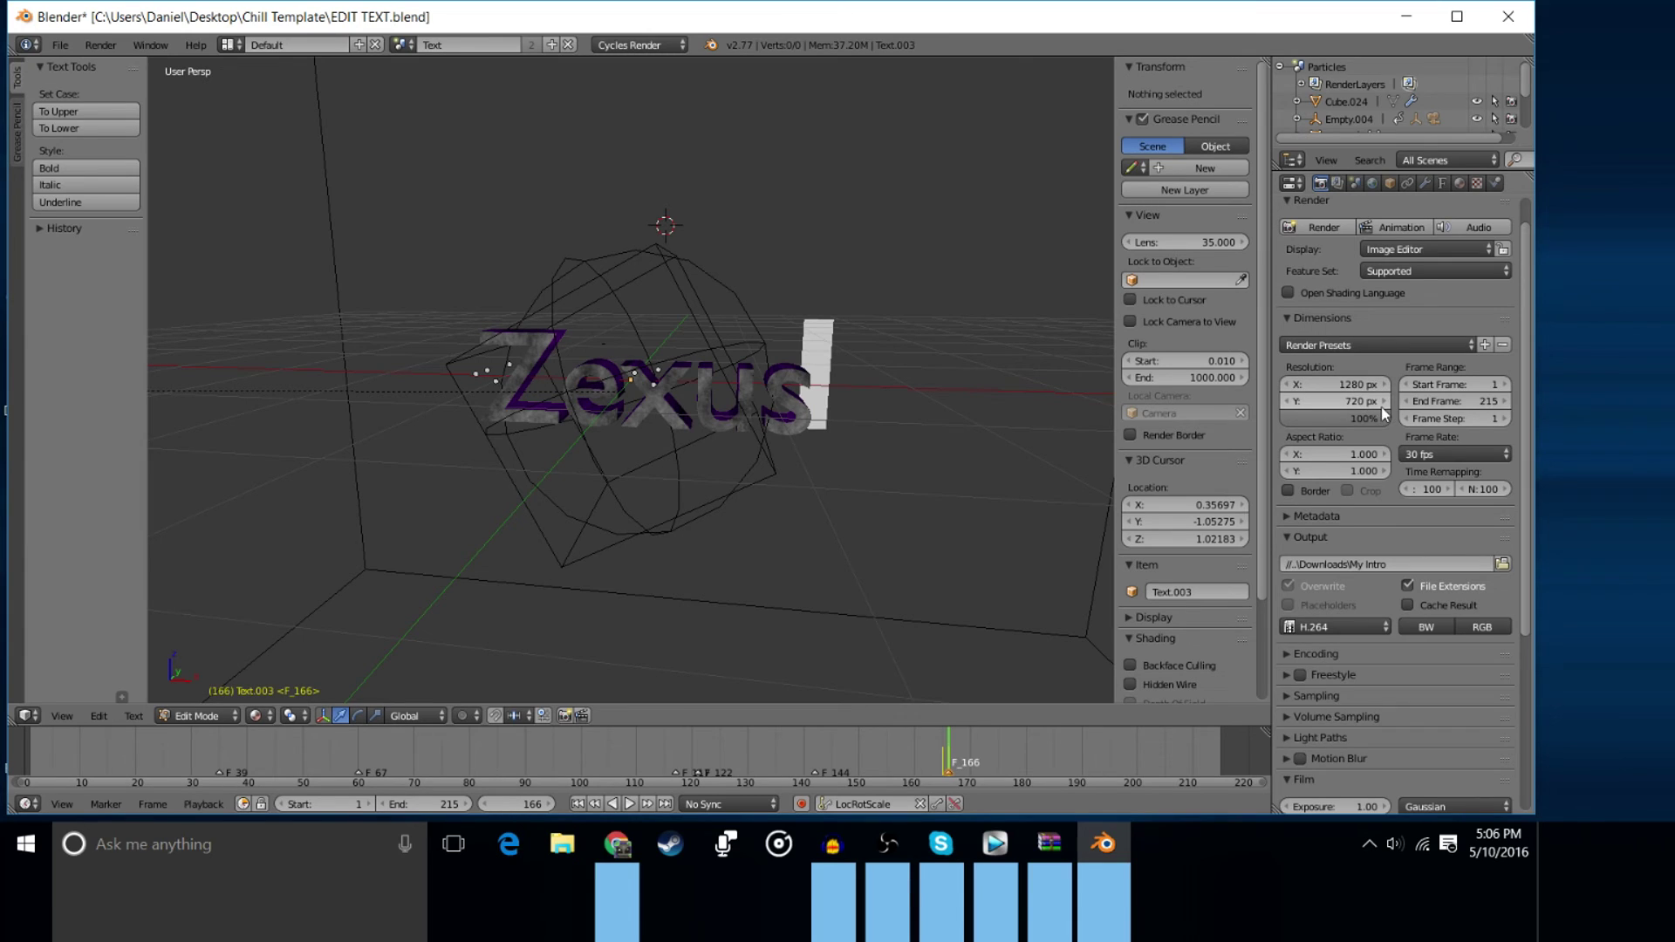
scroll(1386, 406, up, 1)
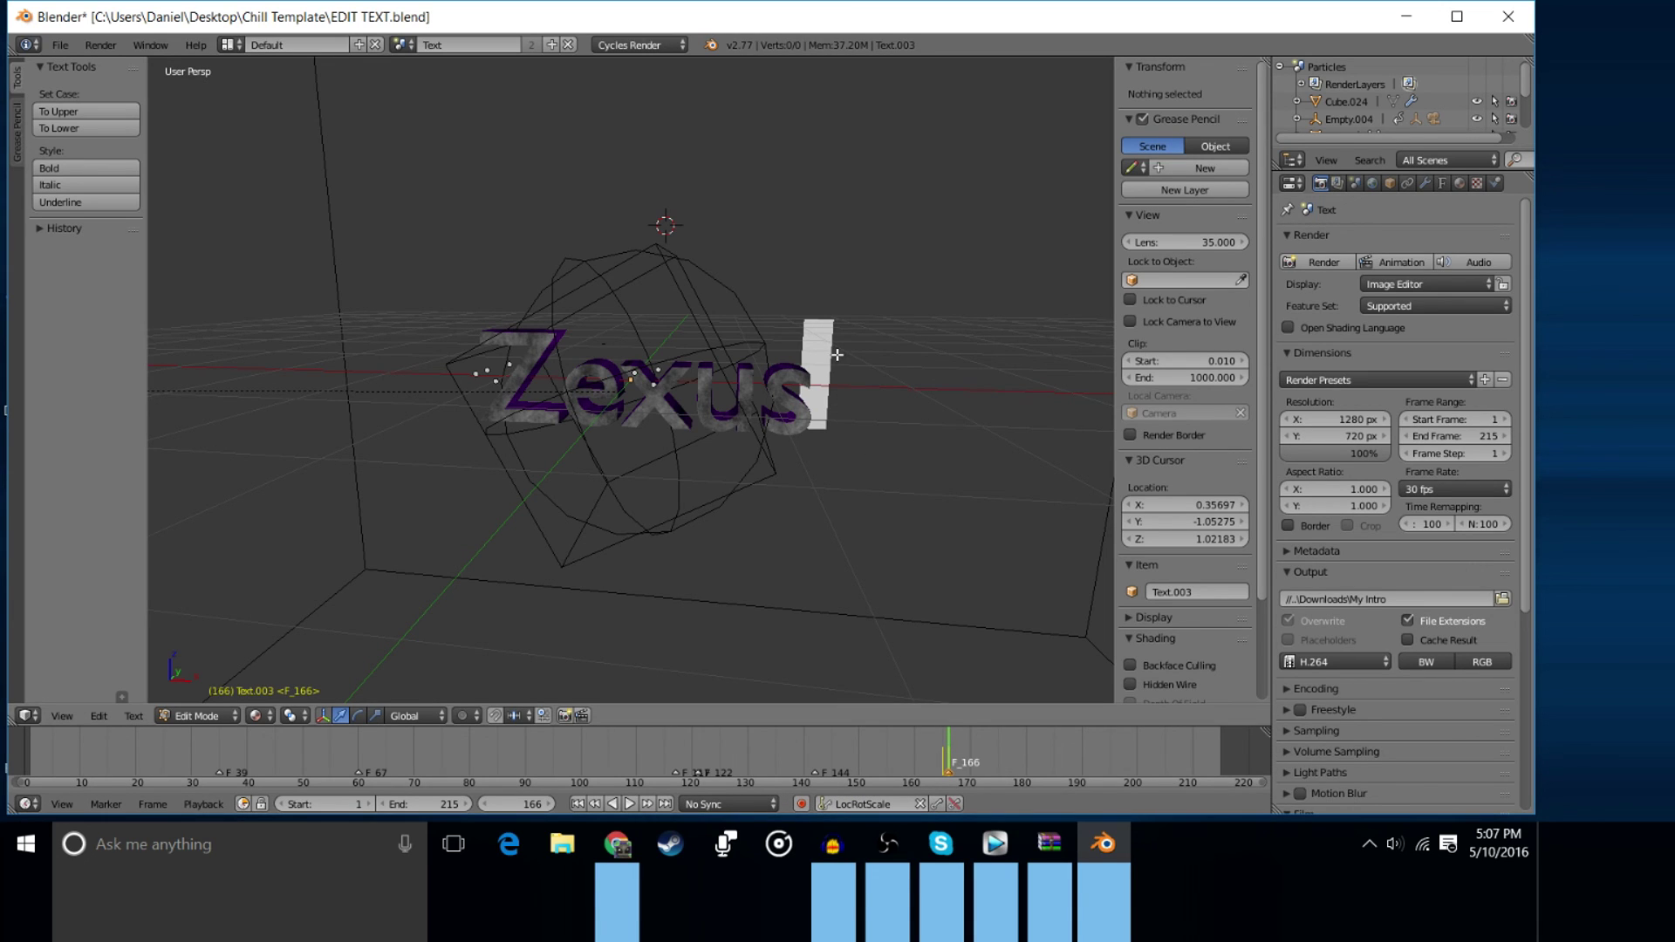
key(Tab)
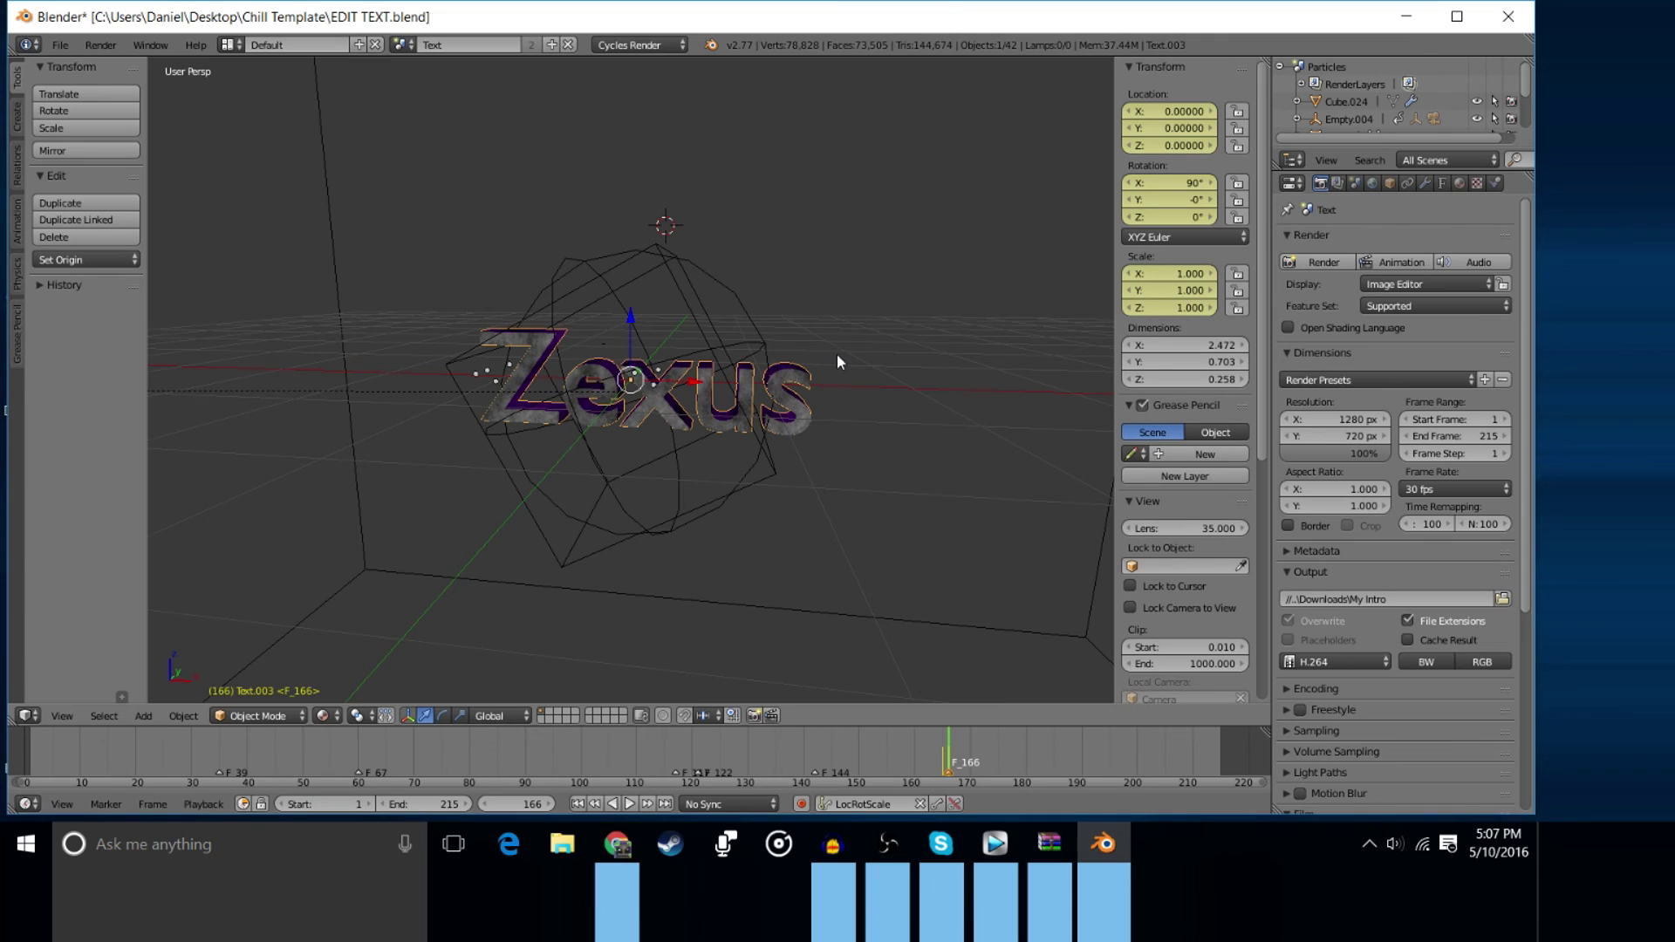